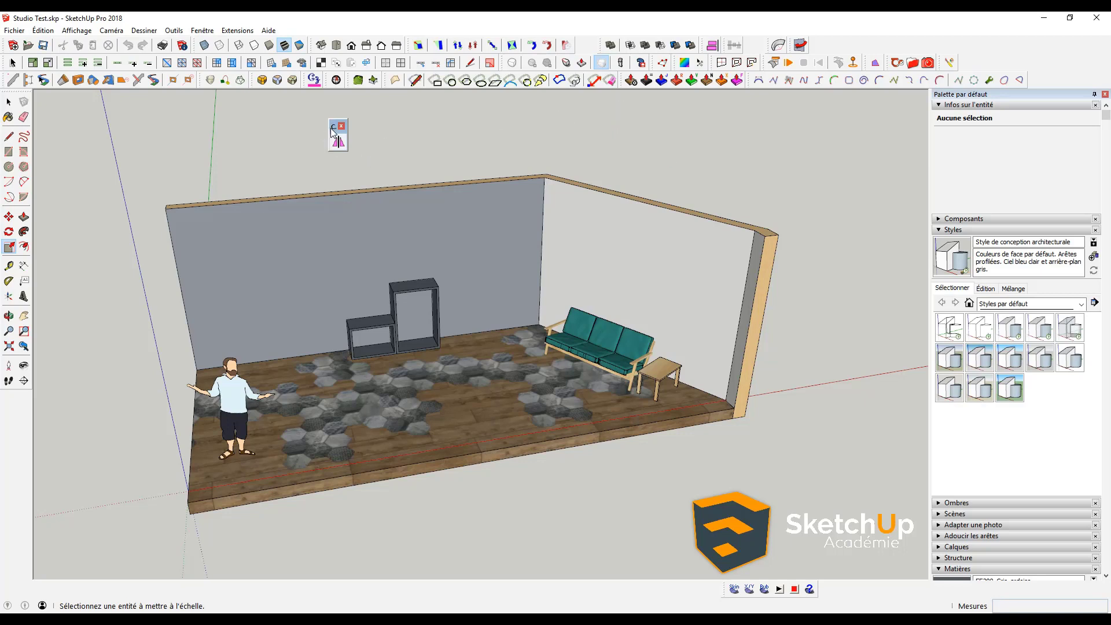
Step: Drag the floating mirror plugin palette further right over the viewport
left_click_drag(333, 132, 447, 130)
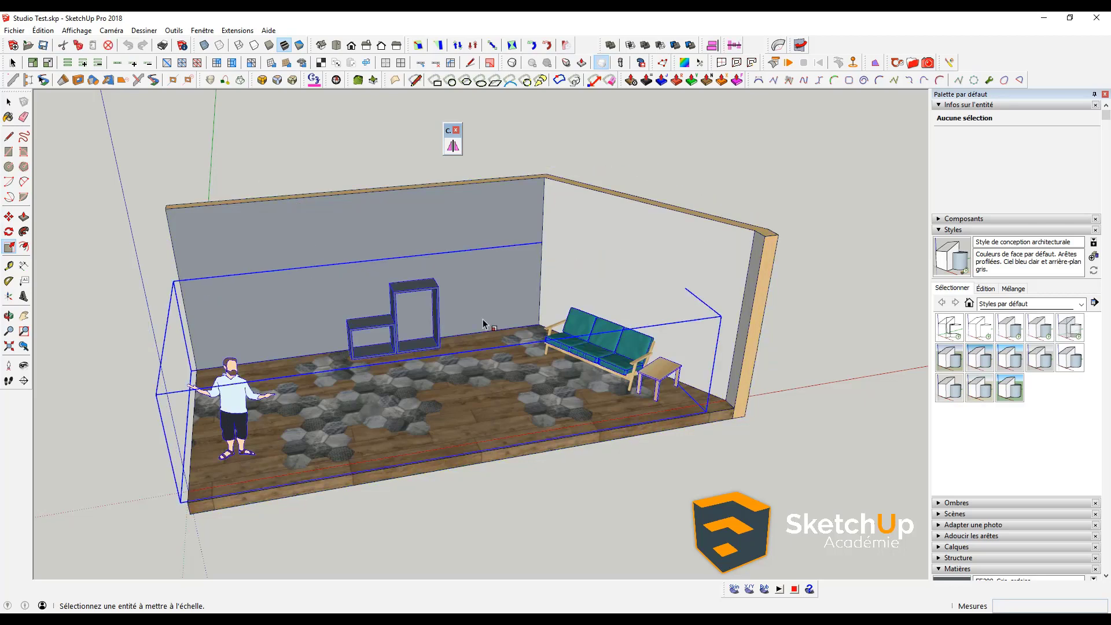
Step: Zoom in on the room and select the two shelf boxes inside it
middle_click_drag(483, 324, 466, 354)
key("space")
left_click(439, 339)
scroll(412, 322, "up", 5)
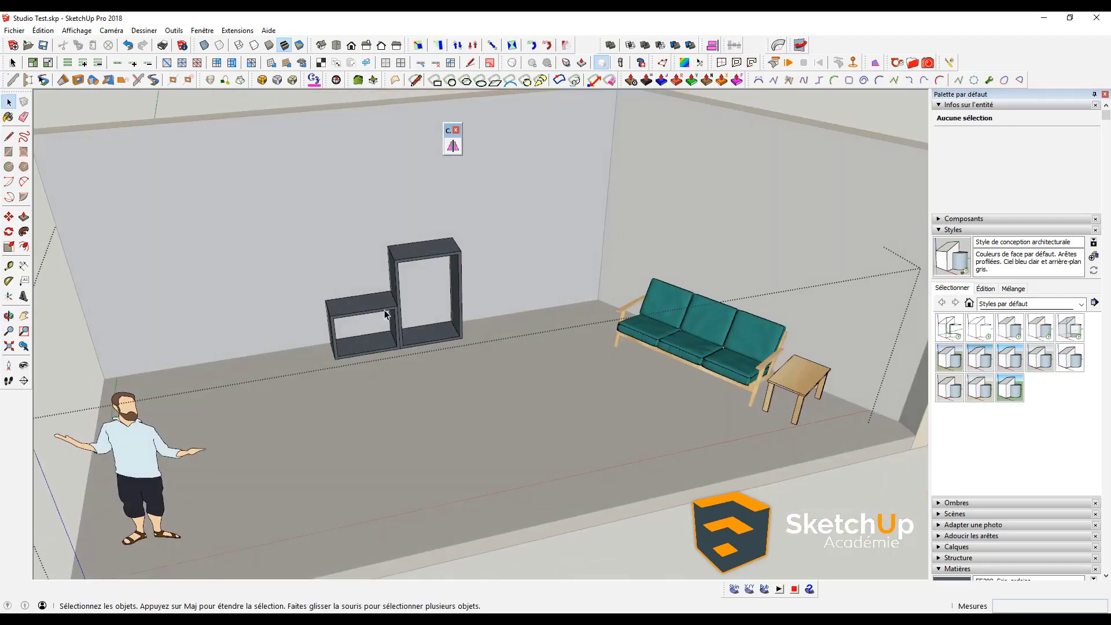
scroll(384, 289, "up", 5)
left_click(392, 284)
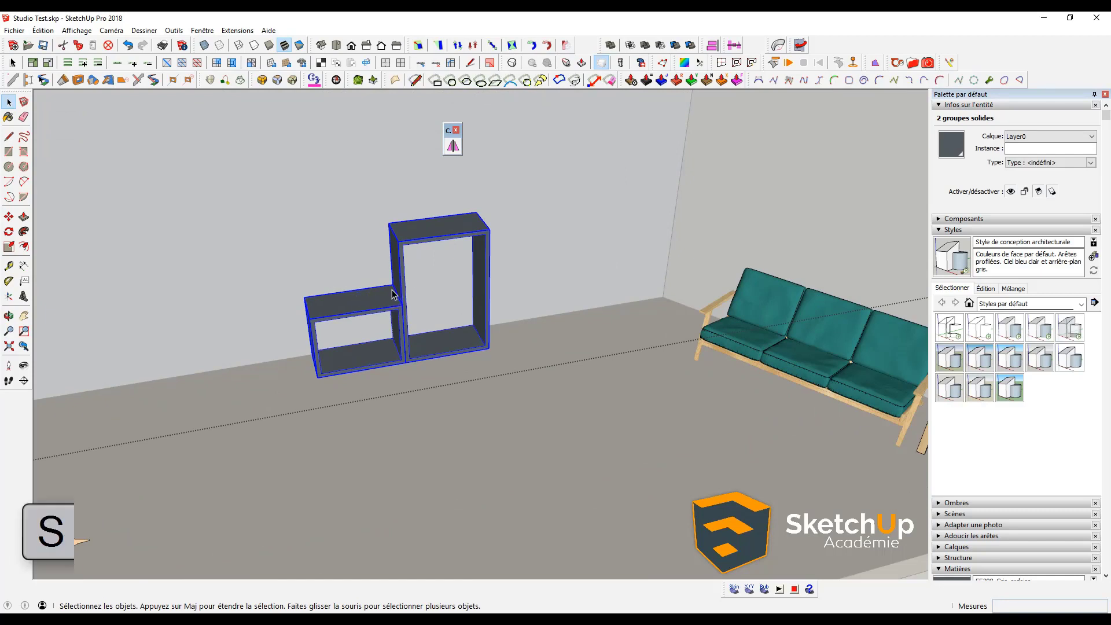
Step: Scale the shelf unit by -1 along the red axis to flip it left-to-right
left_click(10, 247)
mouse_move(327, 301)
middle_mouse_down()
mouse_move(449, 267)
mouse_move(445, 306)
middle_mouse_up()
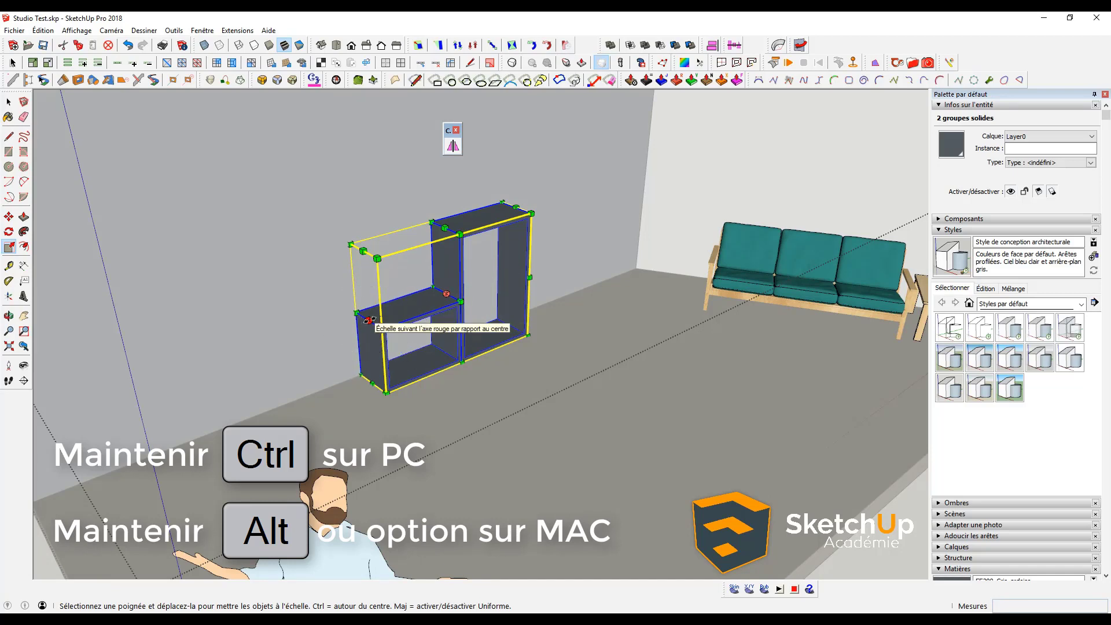
left_click_drag(368, 320, 523, 276, "ctrl")
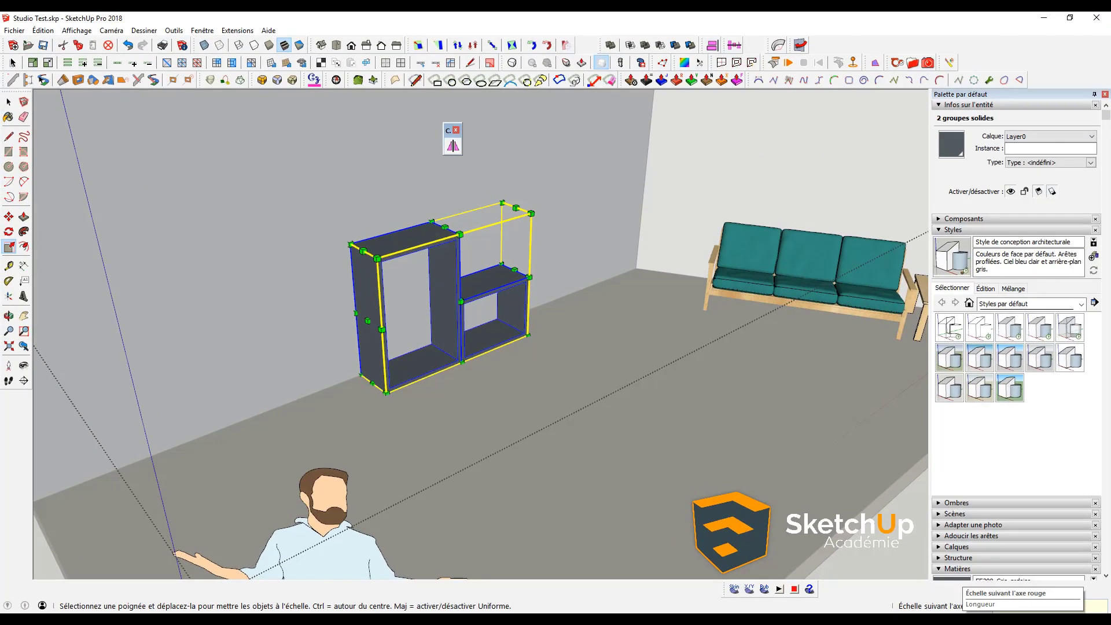
type("-1")
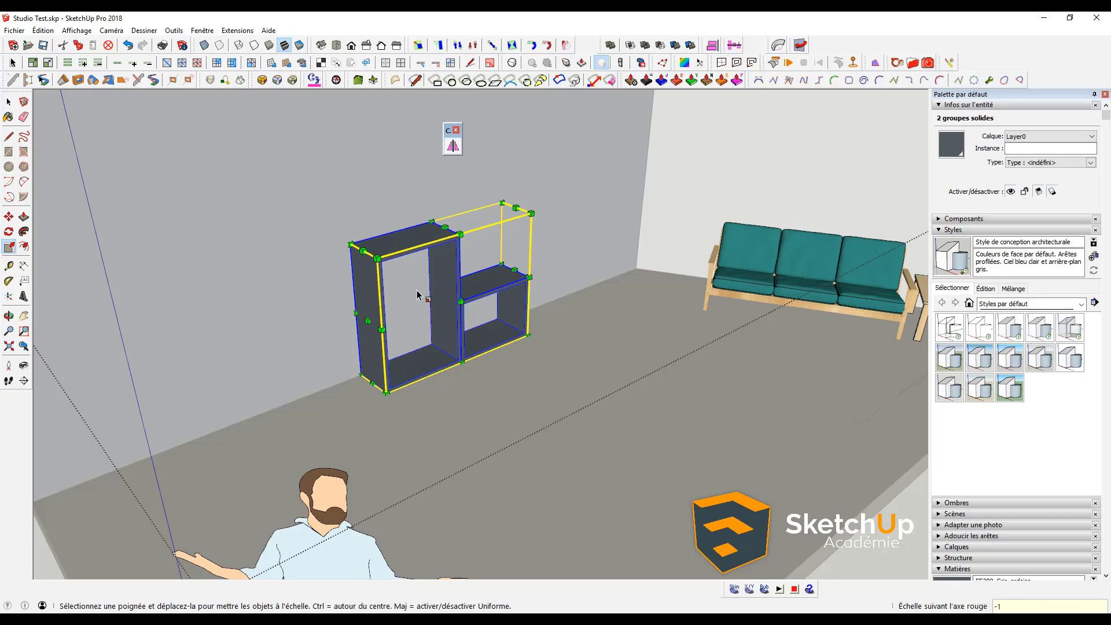
Step: Scale the shelf unit by -1 along the blue axis to flip it top-to-bottom
left_click_drag(445, 227, 441, 273)
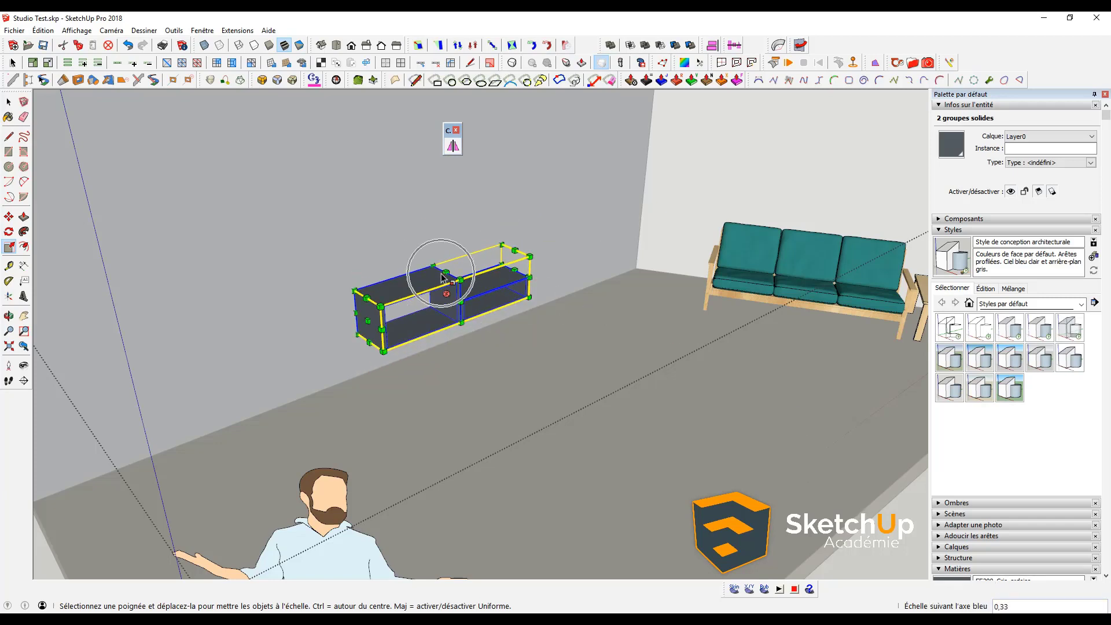
type("1")
key("Return")
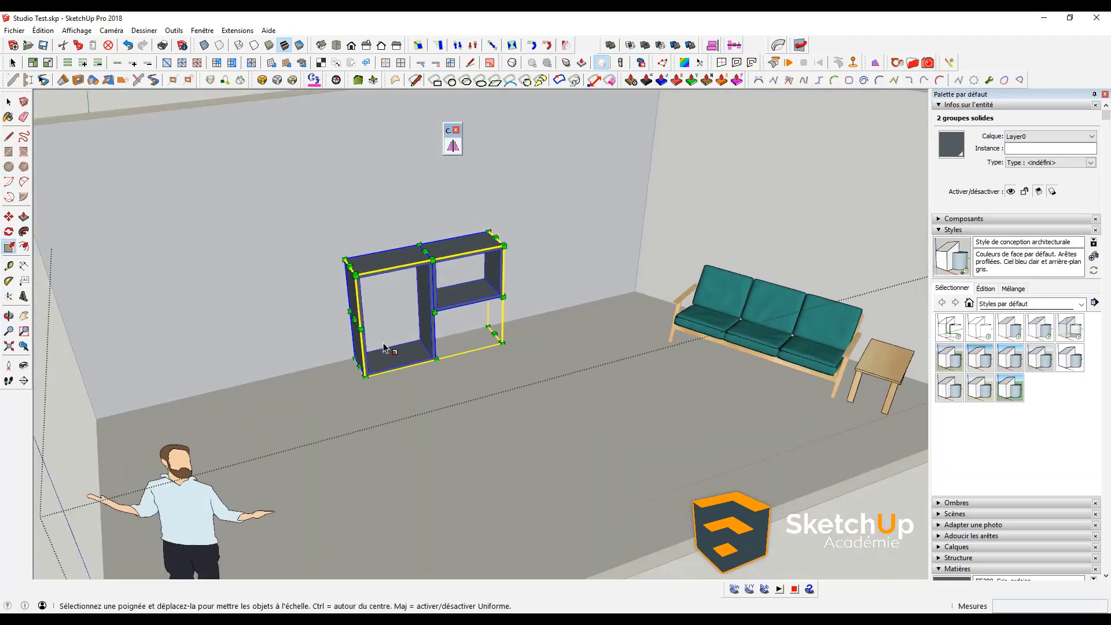
middle_click_drag(470, 357, 336, 308)
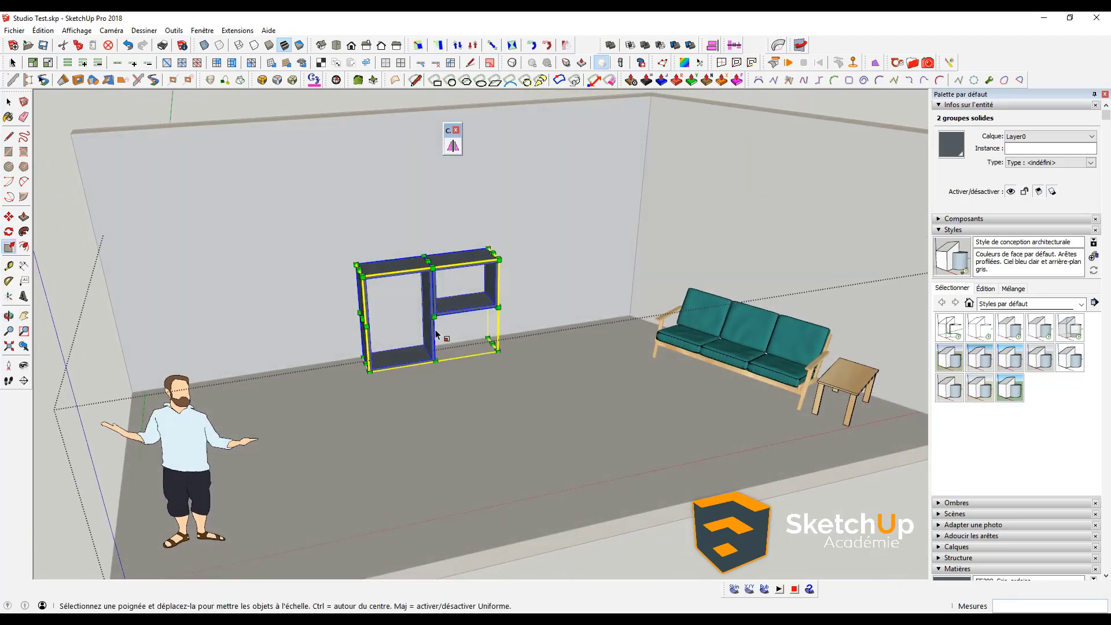
middle_click_drag(437, 335, 412, 326)
key("Escape")
Step: Mirror the sofa and side table left-to-right with a -1 red-axis scale
scroll(441, 383, "up", 3)
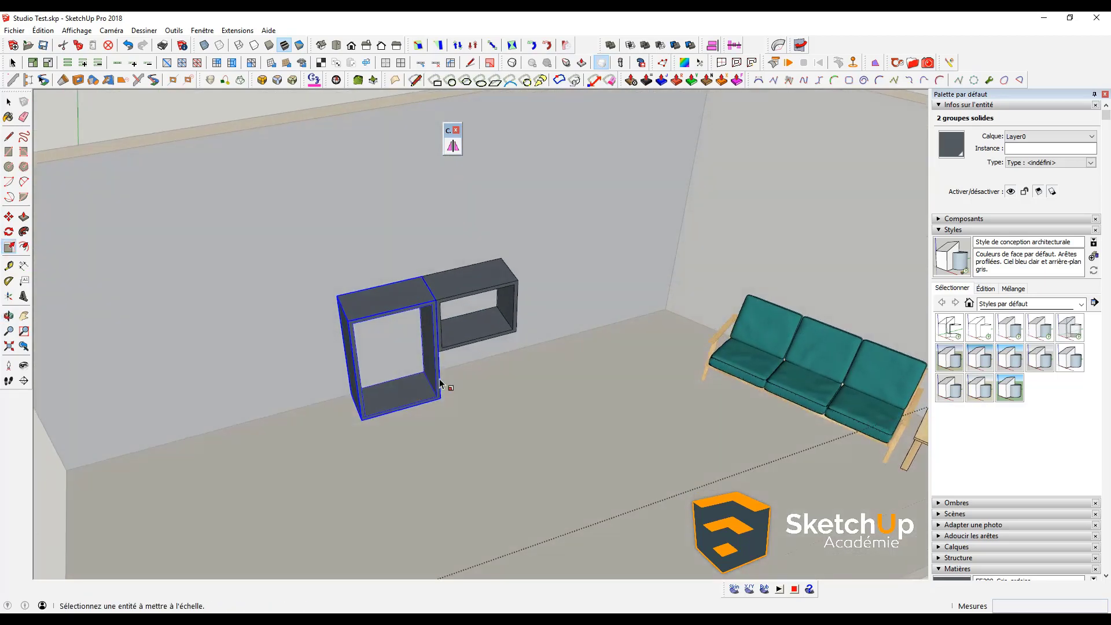
scroll(441, 384, "down", 5)
left_click(770, 399)
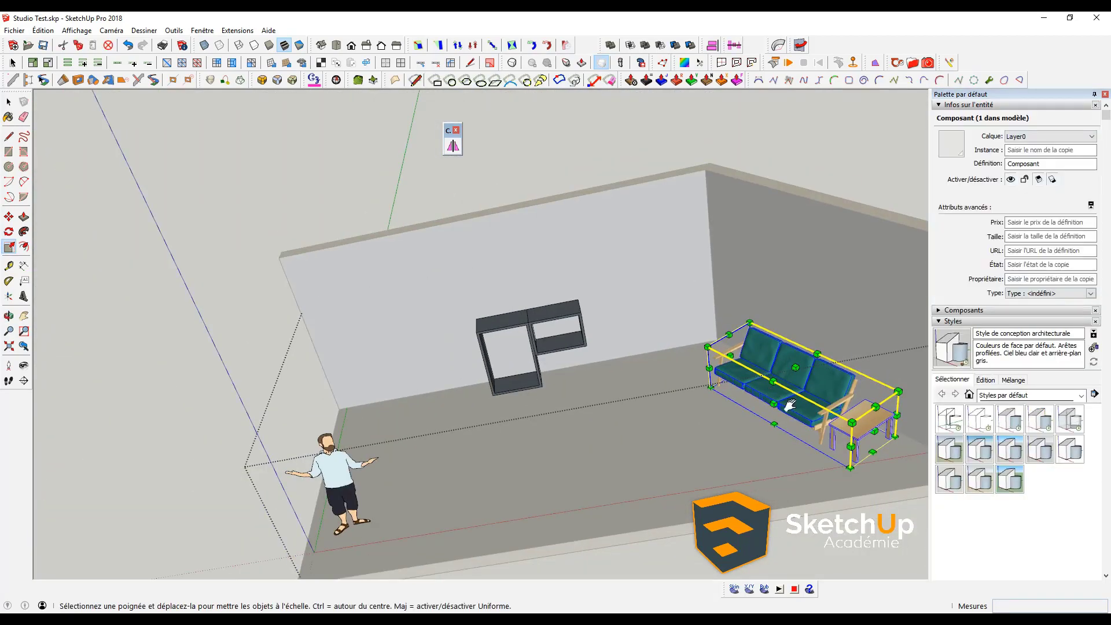
middle_click_drag(791, 405, 703, 379)
left_click_drag(657, 355, 608, 323)
key("Return")
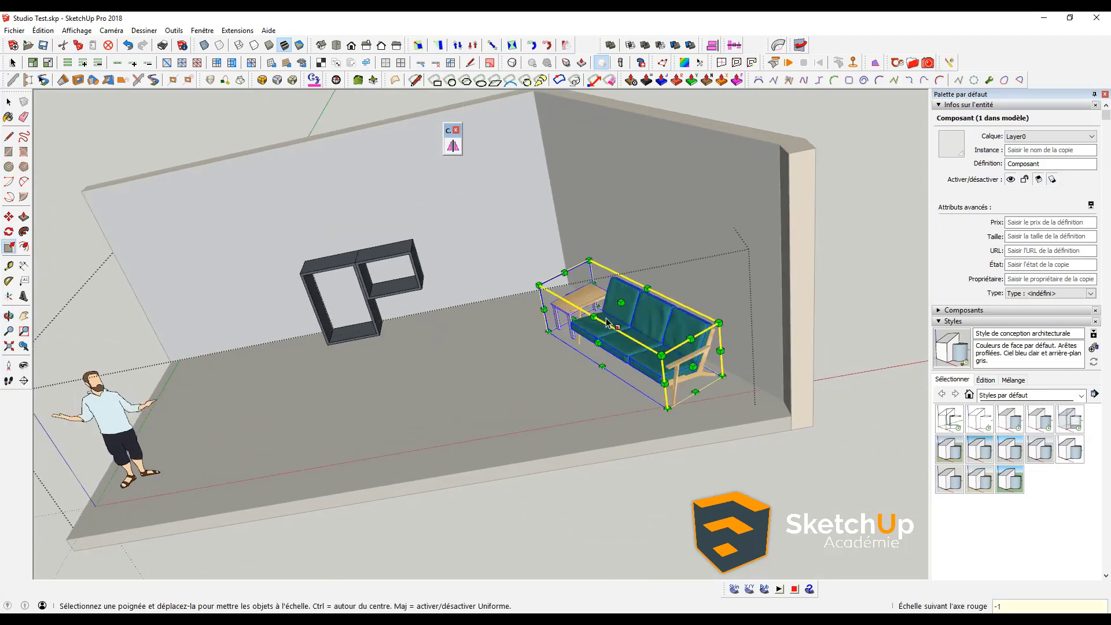
Step: Orbit, pan and zoom around the room to inspect the mirrored sofa
mouse_move(446, 354)
middle_mouse_down()
mouse_move(731, 347)
mouse_move(642, 404)
mouse_move(619, 359)
middle_mouse_up()
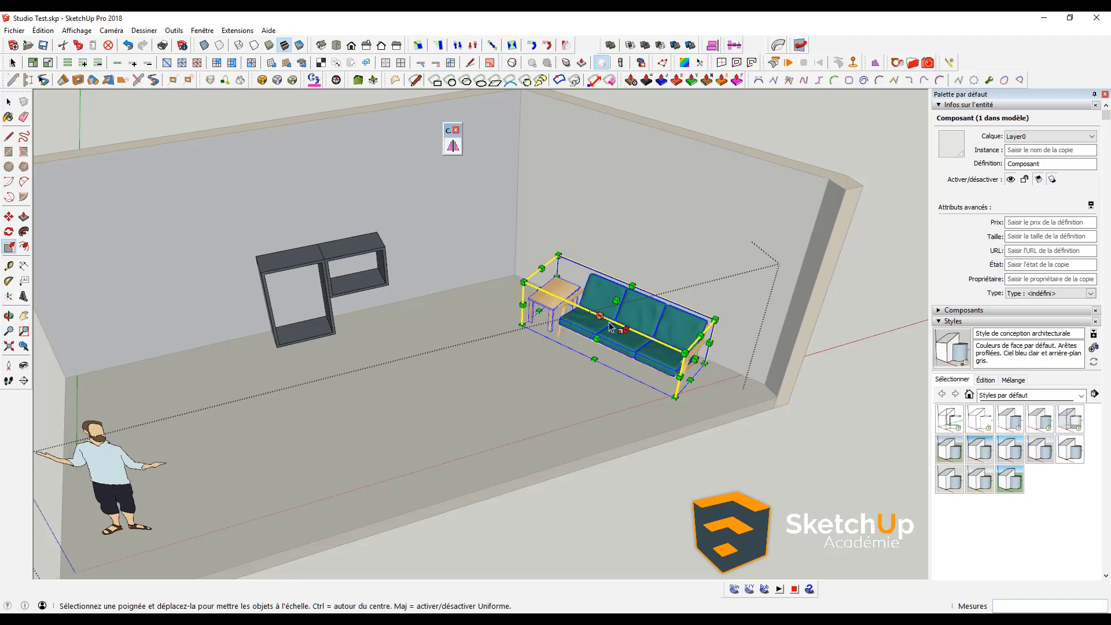
scroll(521, 352, "down", 2)
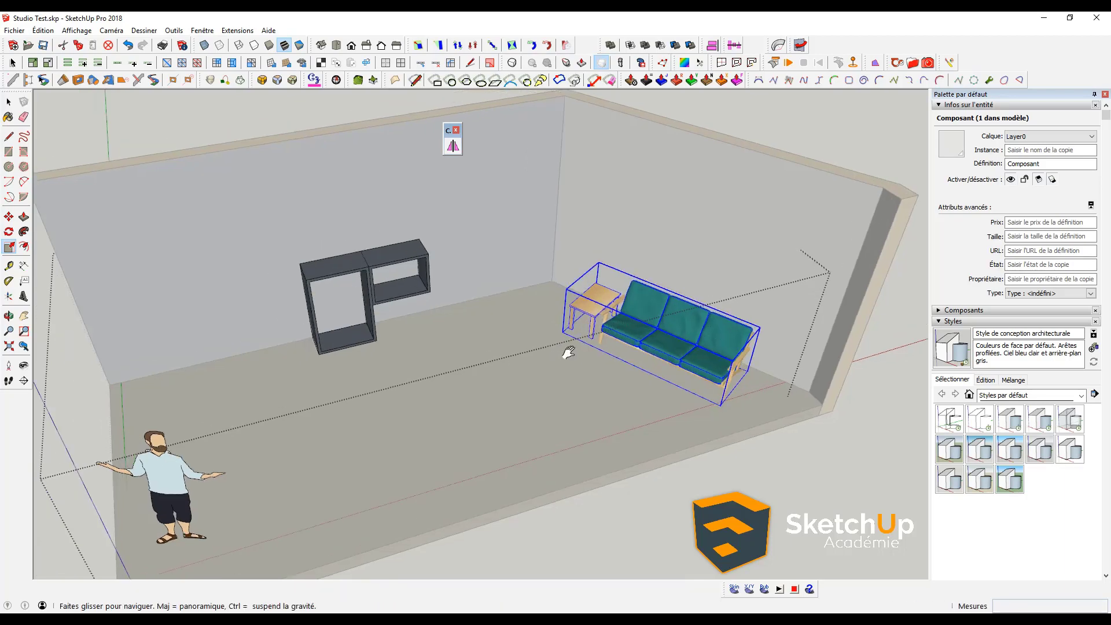
scroll(463, 336, "up", 2)
scroll(434, 323, "up", 2)
scroll(721, 335, "up", 1)
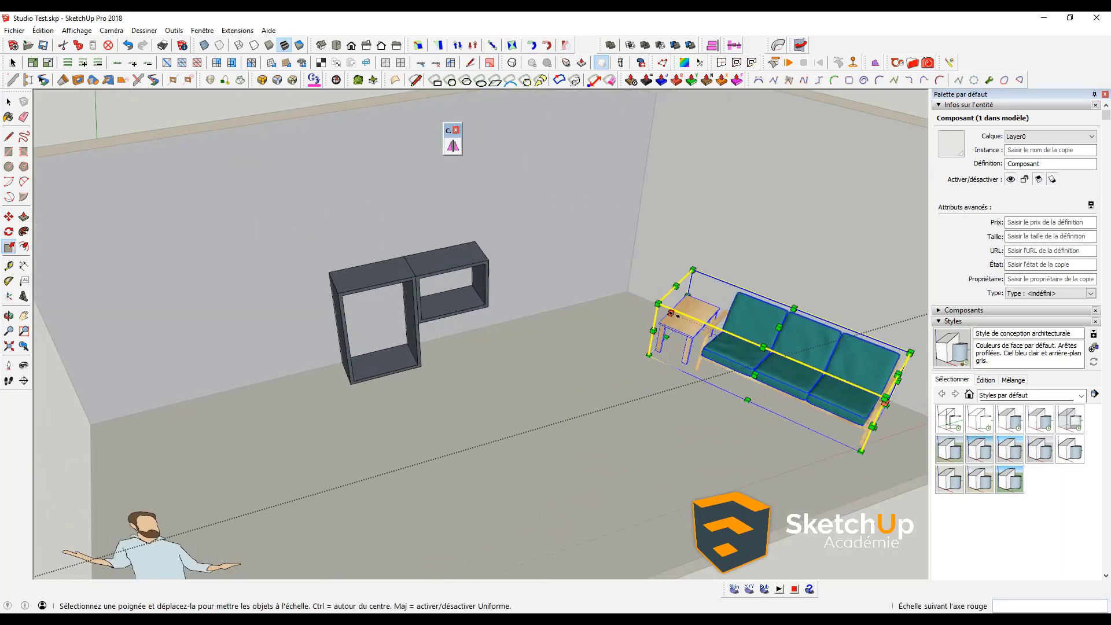
mouse_move(721, 335)
middle_mouse_down()
mouse_move(773, 330)
mouse_move(472, 323)
middle_mouse_up()
scroll(458, 323, "up", 1)
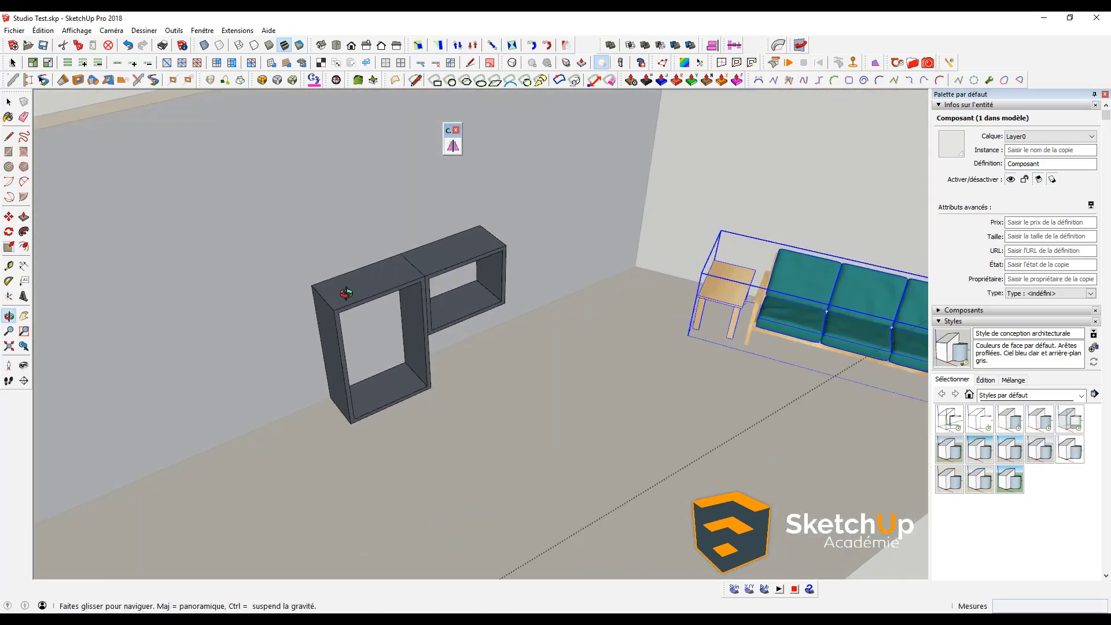
scroll(763, 287, "down", 1)
scroll(763, 288, "down", 1)
scroll(763, 288, "down", 1)
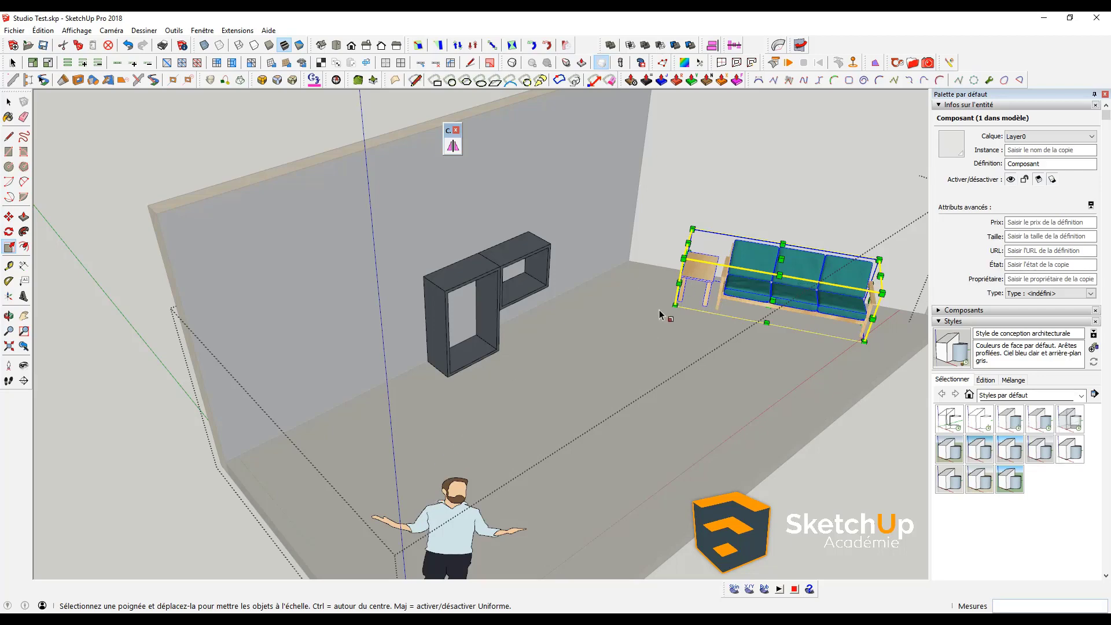
mouse_move(666, 313)
middle_mouse_down("shift")
mouse_move(606, 337)
mouse_move(532, 397)
middle_mouse_up("shift")
scroll(422, 385, "up", 2)
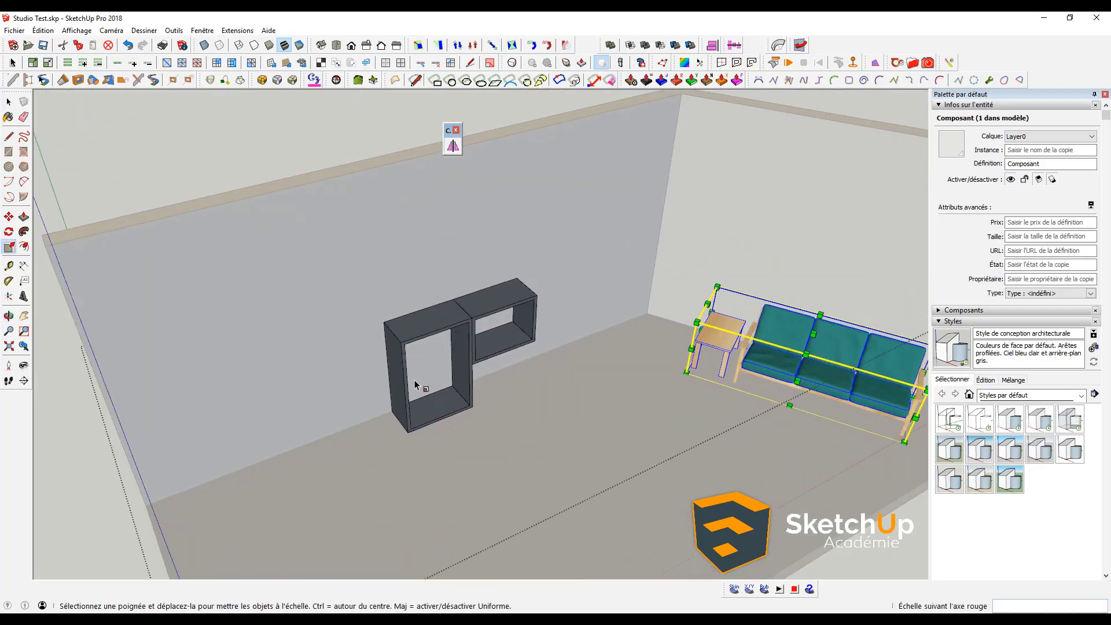
scroll(423, 384, "up", 2)
scroll(430, 372, "up", 1)
Step: Select the left shelf box, then select the sofa component instead
key("space")
left_click(477, 319)
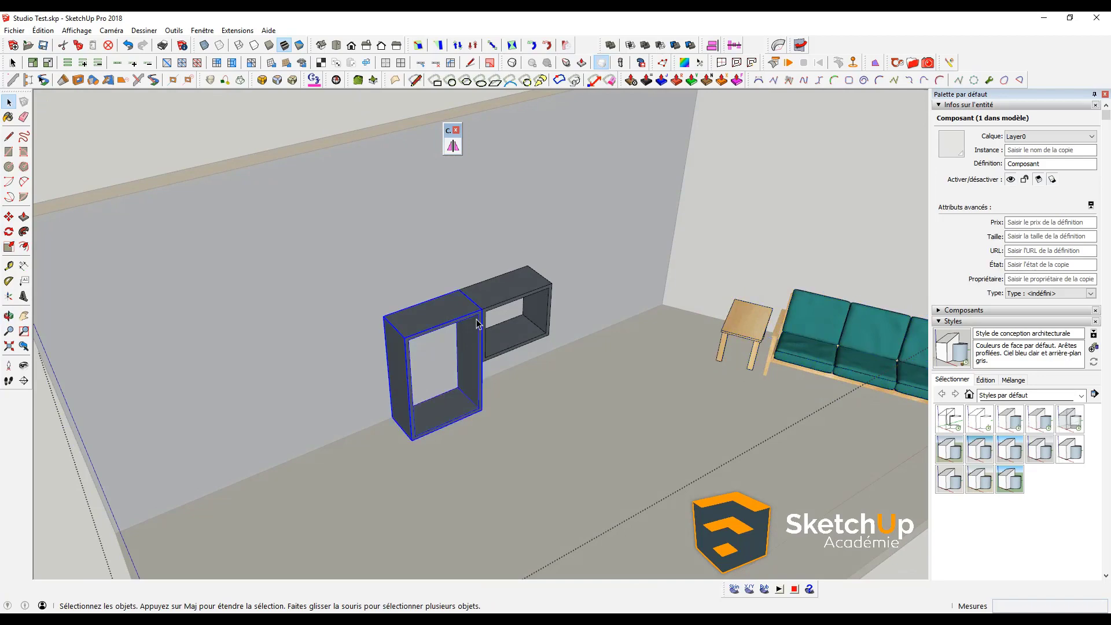
scroll(484, 348, "down", 2)
scroll(491, 347, "down", 2)
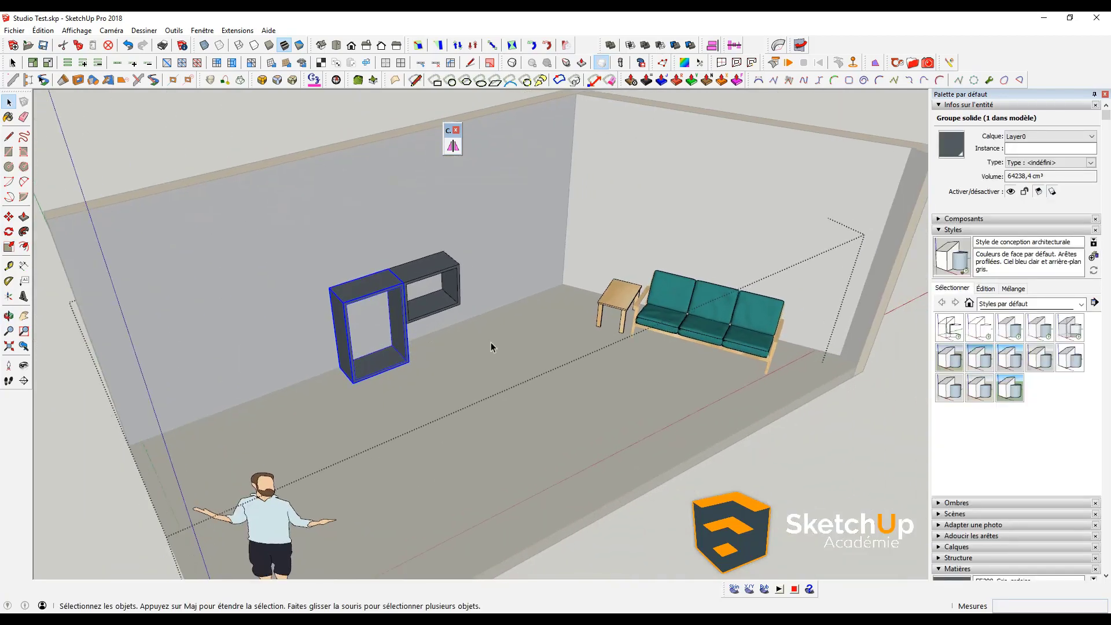
left_click(690, 333)
mouse_move(704, 354)
middle_mouse_down()
mouse_move(706, 437)
mouse_move(716, 424)
mouse_move(670, 390)
mouse_move(578, 404)
middle_mouse_up()
scroll(622, 378, "up", 2)
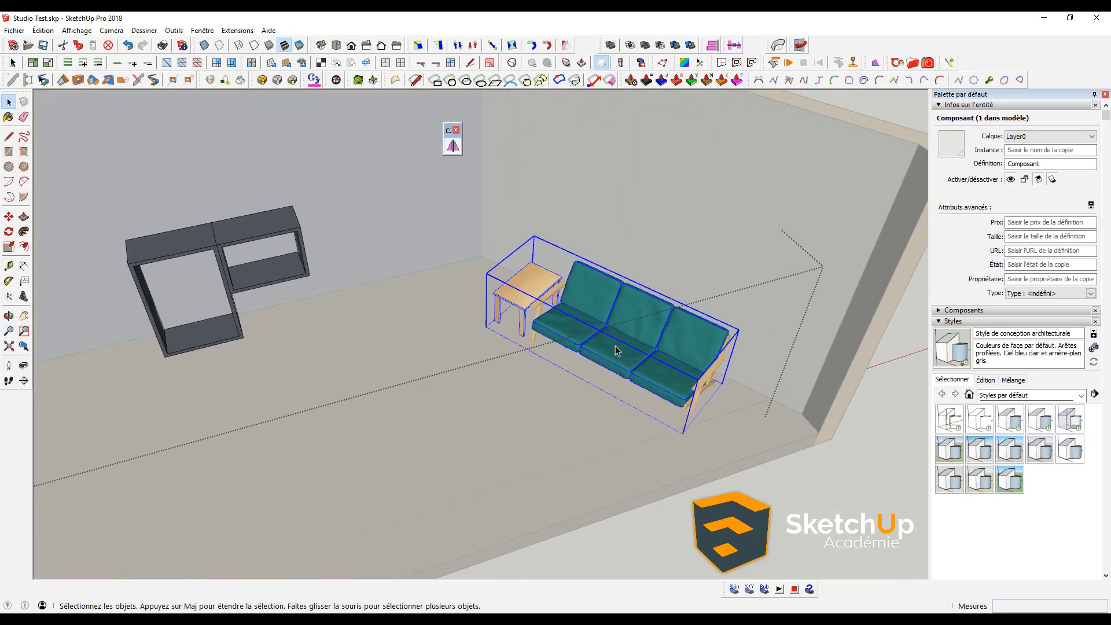
scroll(617, 350, "down", 1)
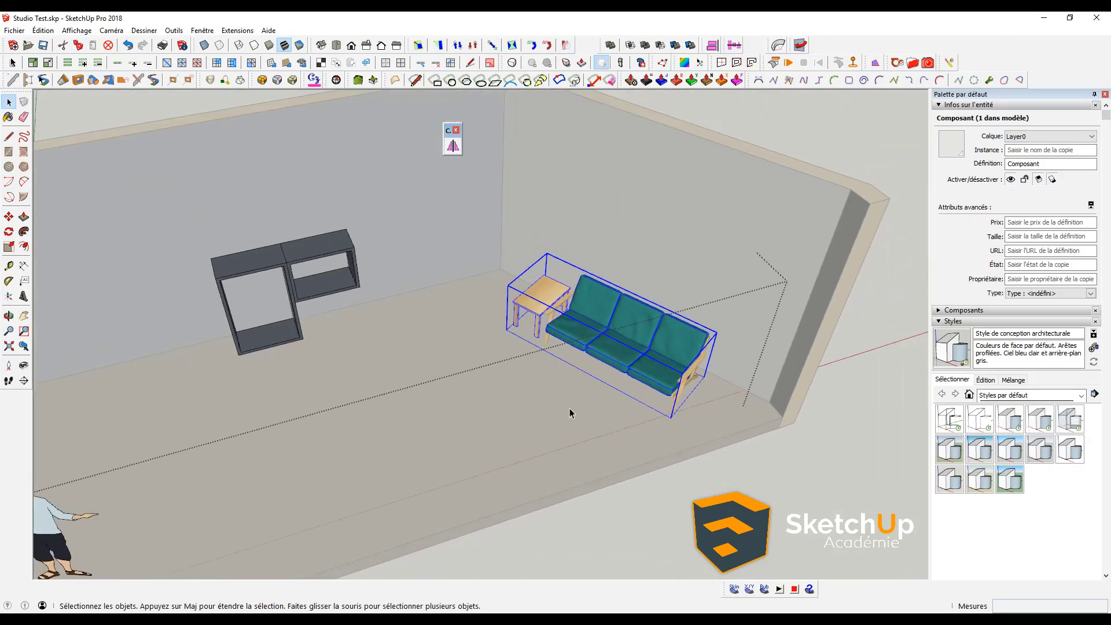
scroll(586, 268, "down", 2)
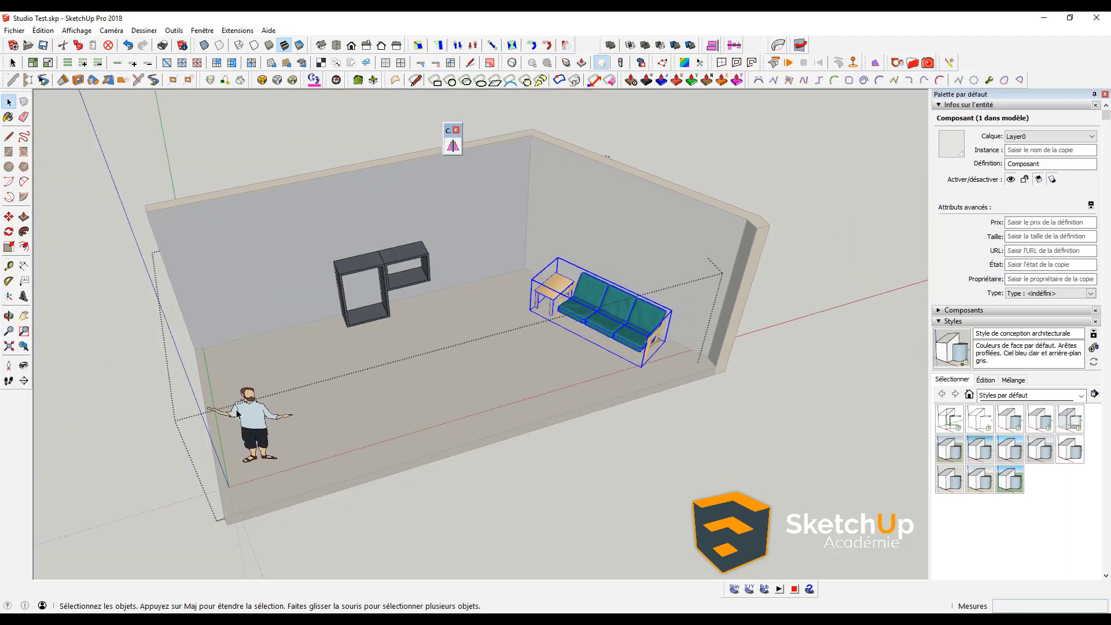
scroll(591, 326, "up", 2)
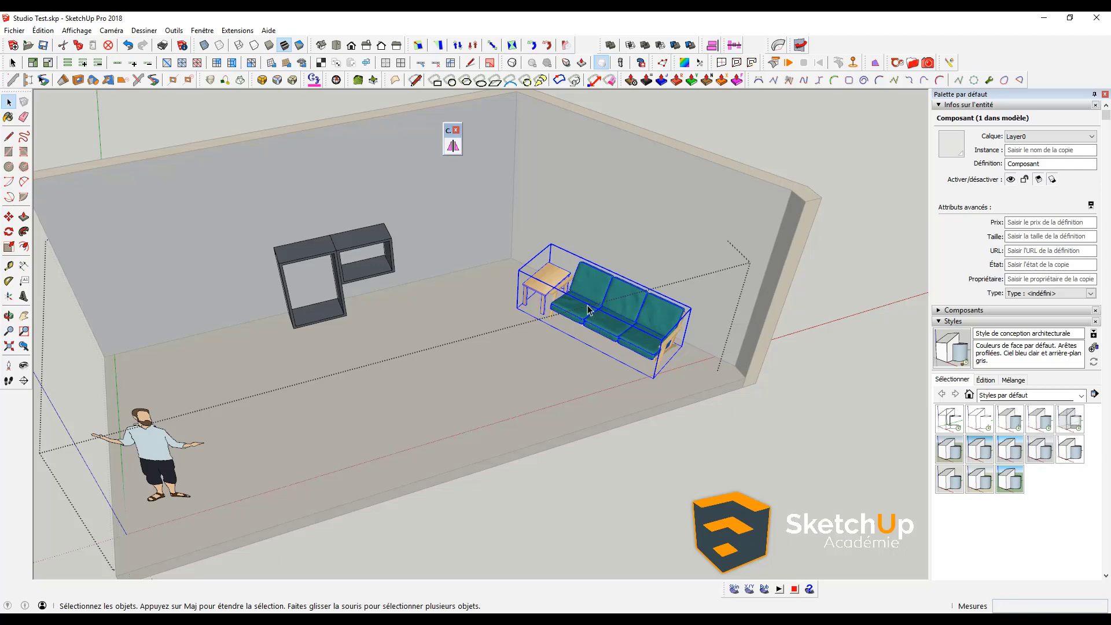
Step: Undo a green-axis flip, flip the sofa along its component red axis, and deselect it
right_click(589, 310)
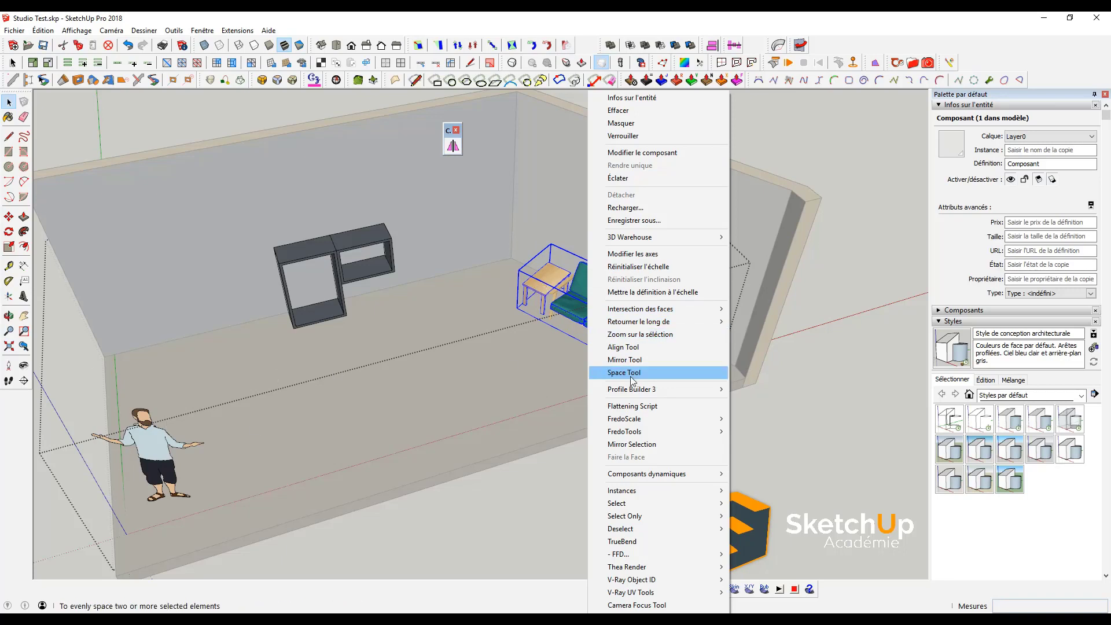
mouse_move(639, 321)
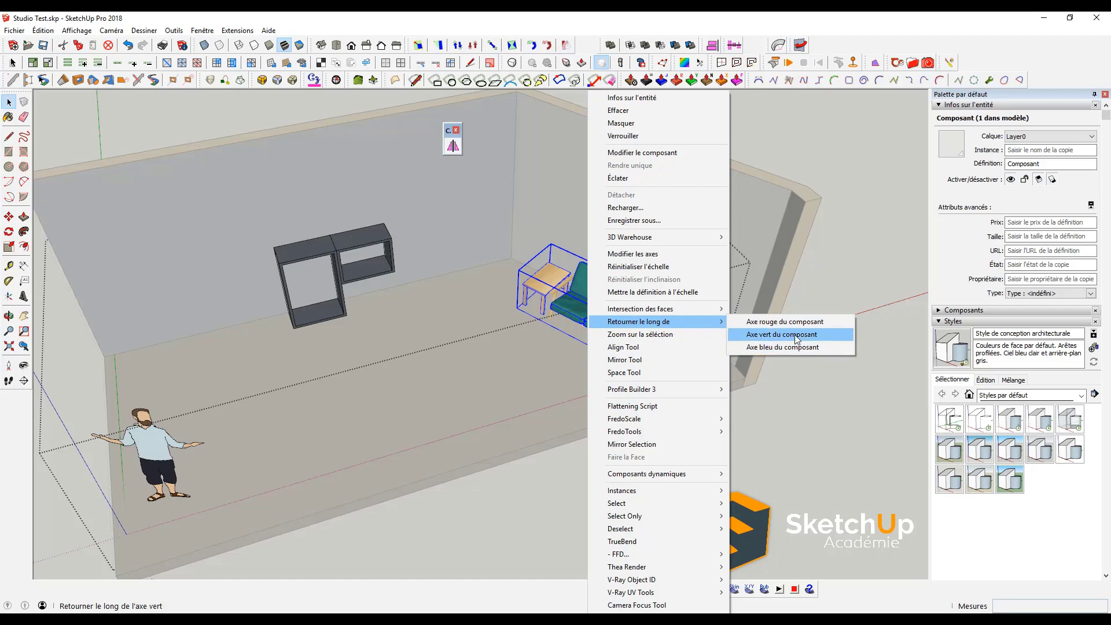
left_click(788, 335)
key("ctrl+z")
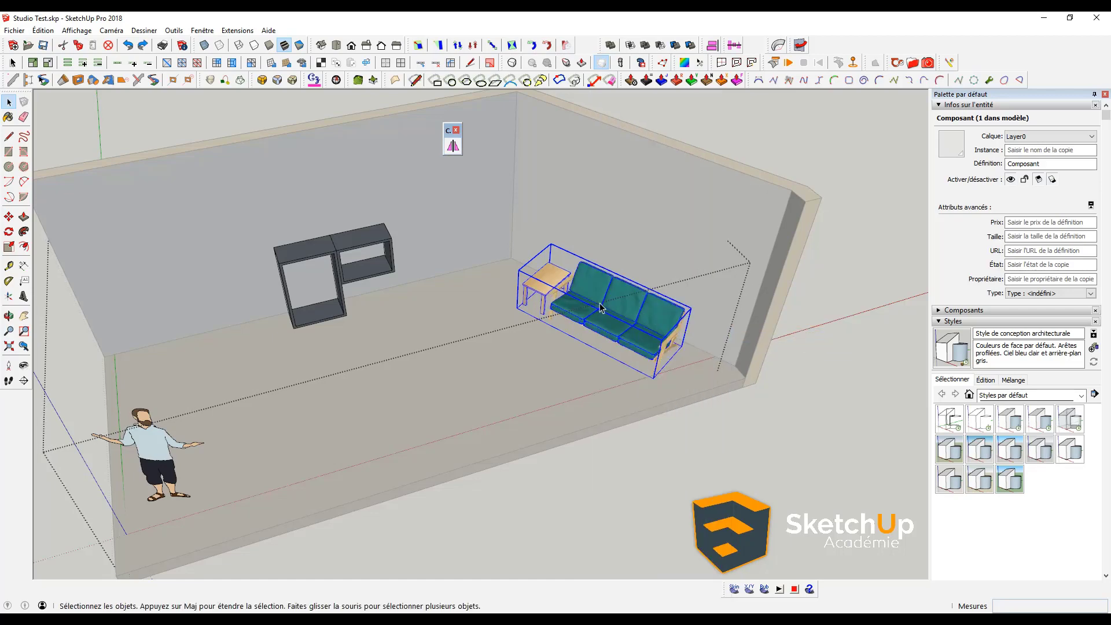
right_click(600, 308)
mouse_move(651, 322)
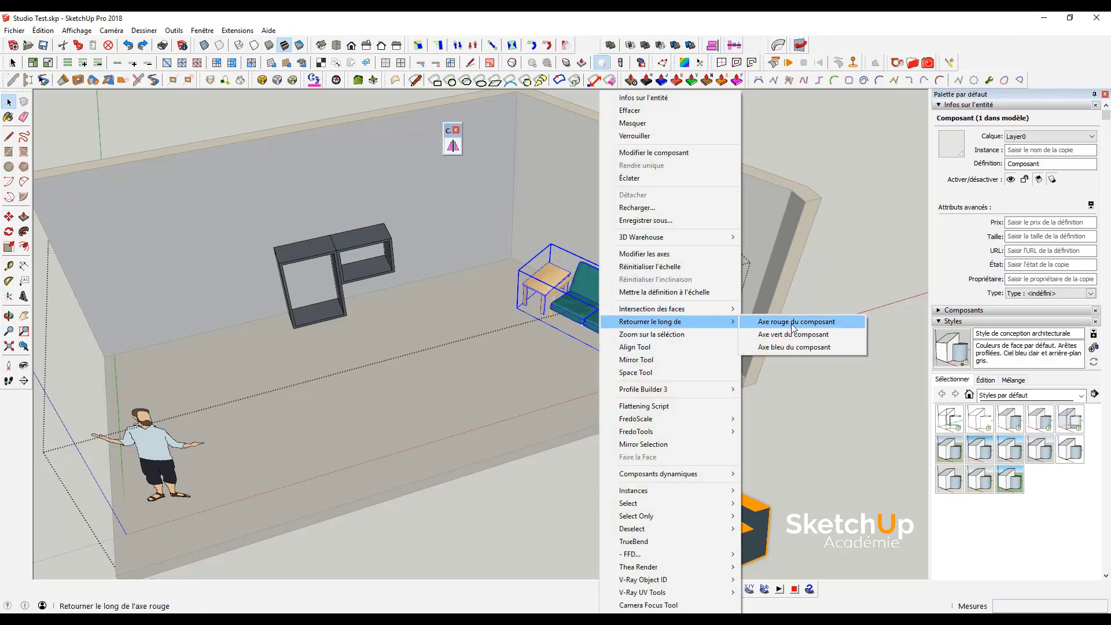
left_click(788, 330)
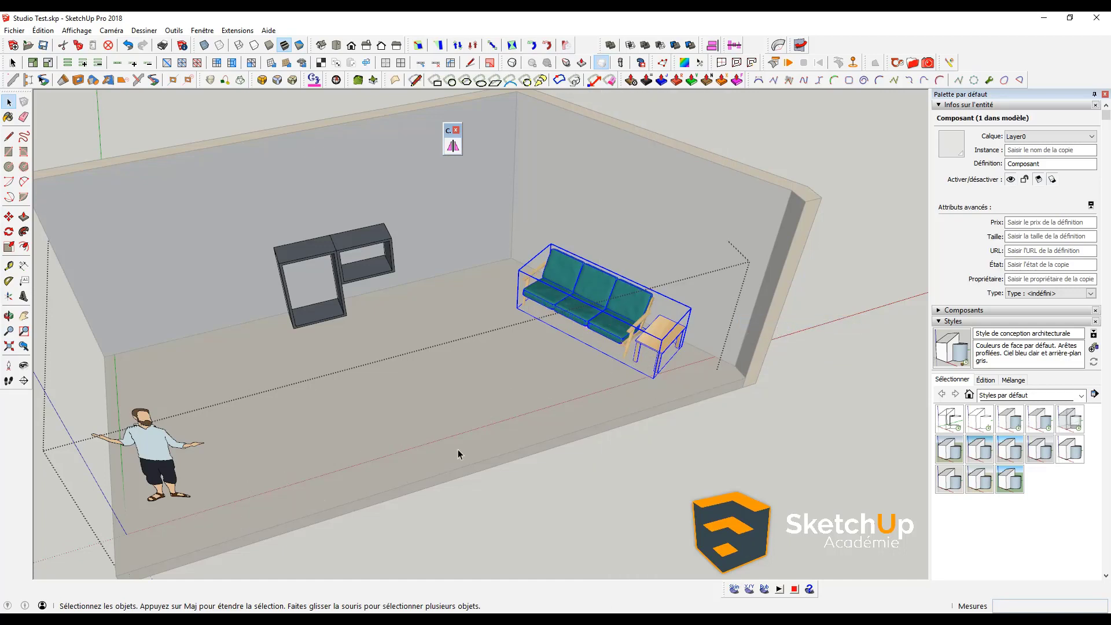
scroll(617, 325, "up", 3)
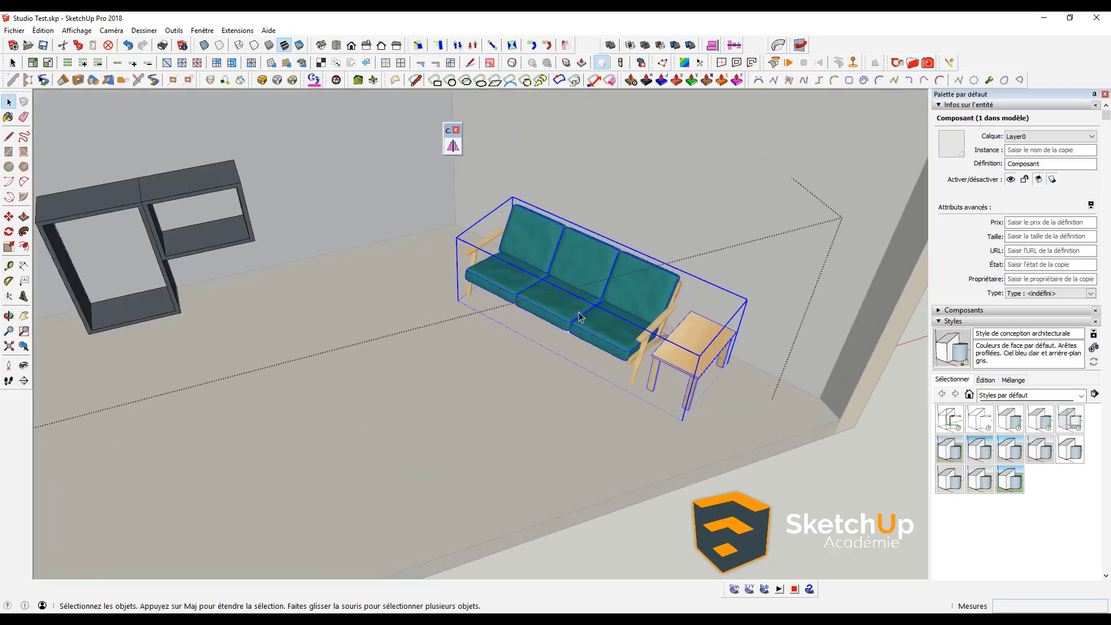
scroll(613, 312, "down", 1)
key("Escape")
scroll(600, 335, "down", 2)
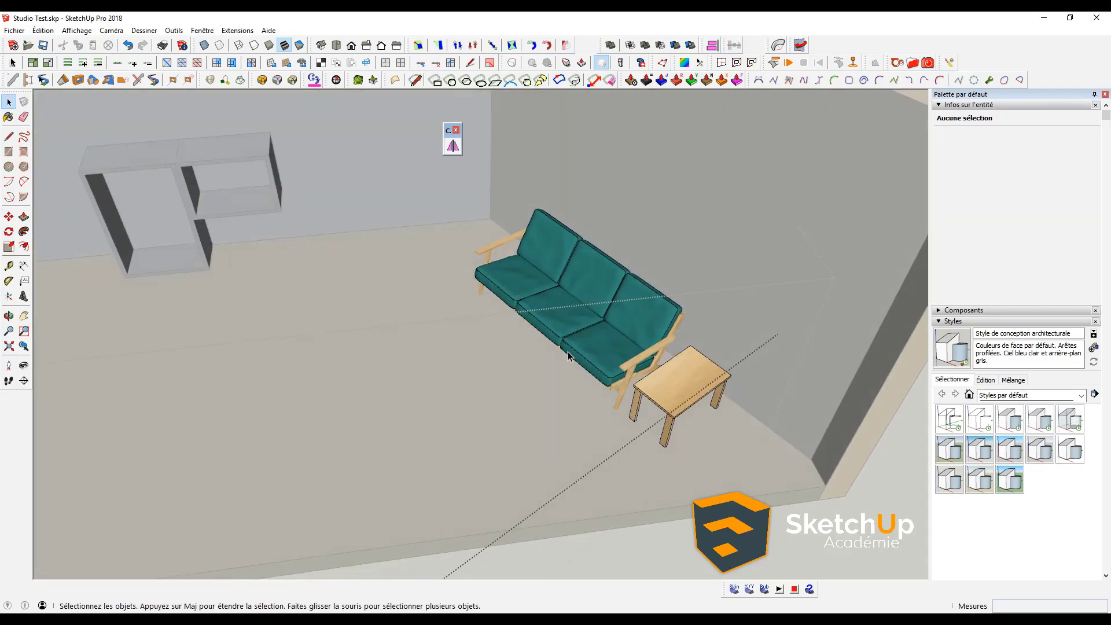
scroll(569, 356, "down", 2)
scroll(569, 357, "up", 1)
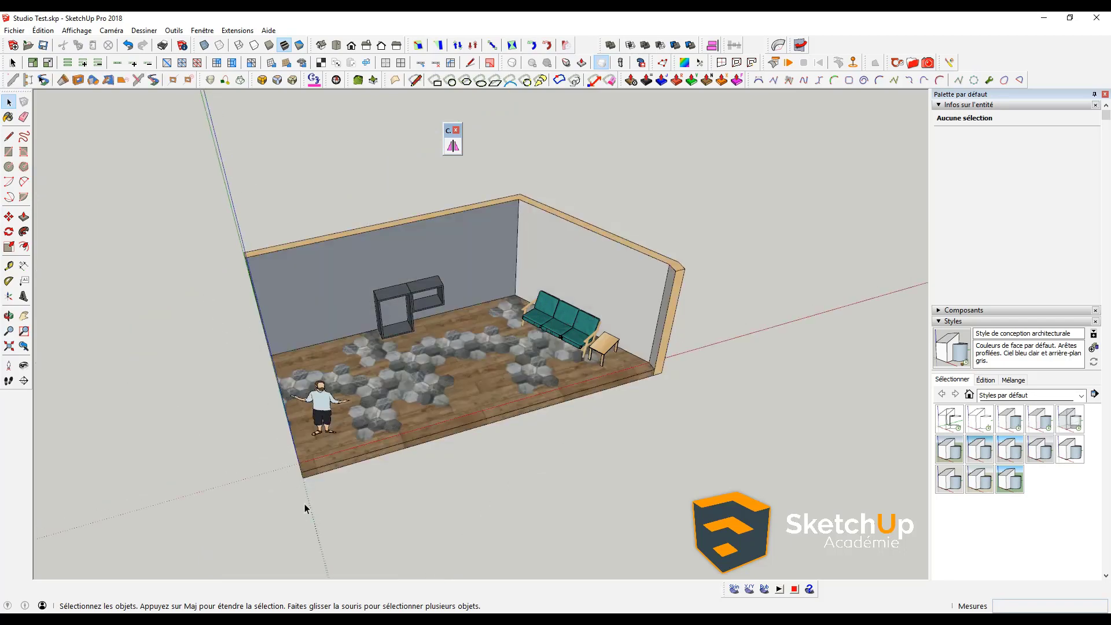
scroll(544, 359, "up", 2)
scroll(555, 341, "up", 1)
scroll(571, 320, "up", 2)
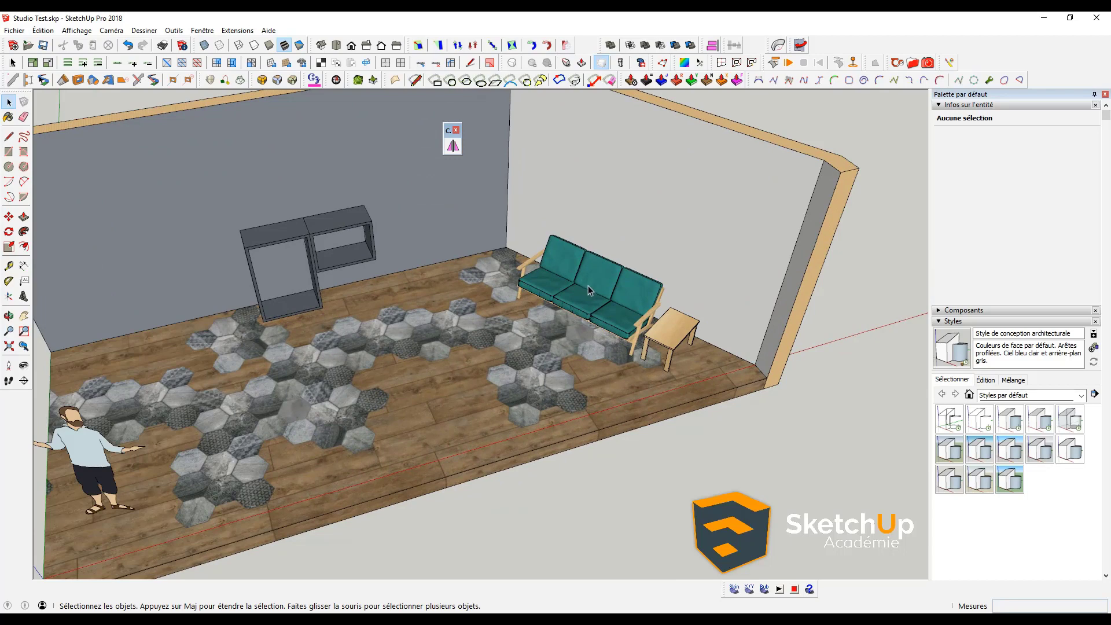
scroll(586, 318, "down", 3)
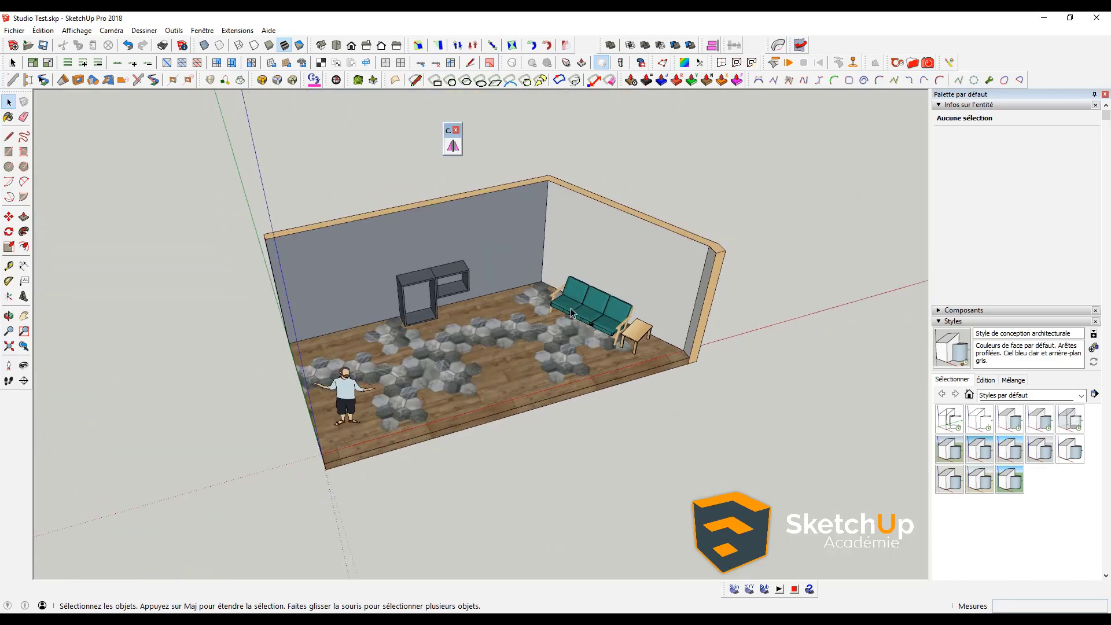
scroll(634, 323, "up", 2)
scroll(634, 324, "up", 1)
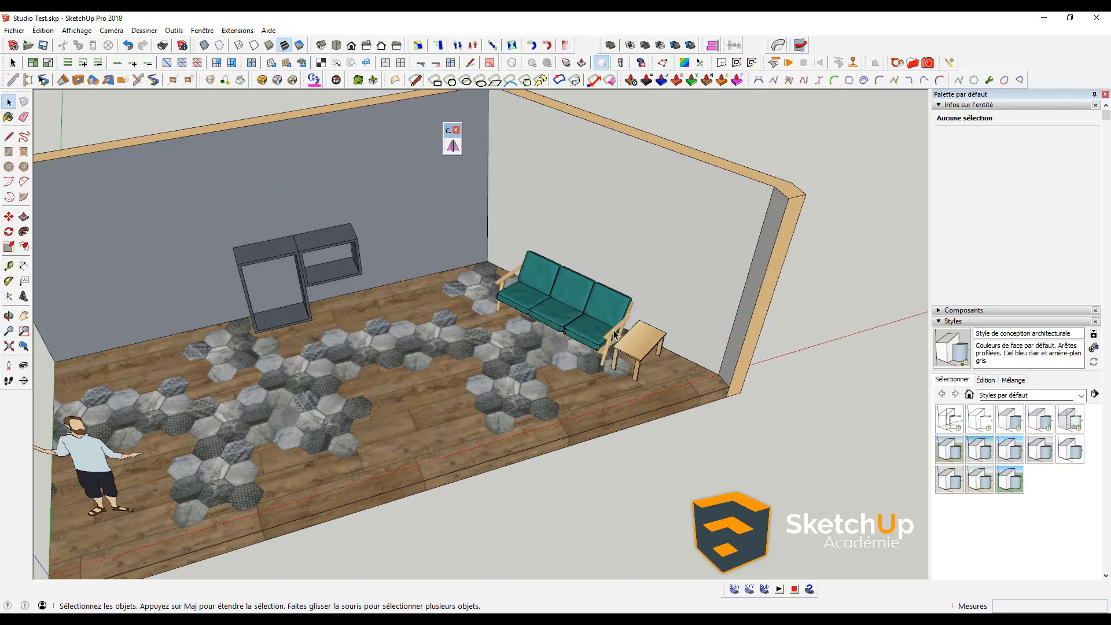
scroll(544, 344, "down", 2)
mouse_move(543, 344)
middle_mouse_down()
mouse_move(417, 397)
mouse_move(467, 384)
middle_mouse_up()
scroll(486, 336, "up", 2)
scroll(433, 355, "up", 1)
scroll(433, 355, "down", 2)
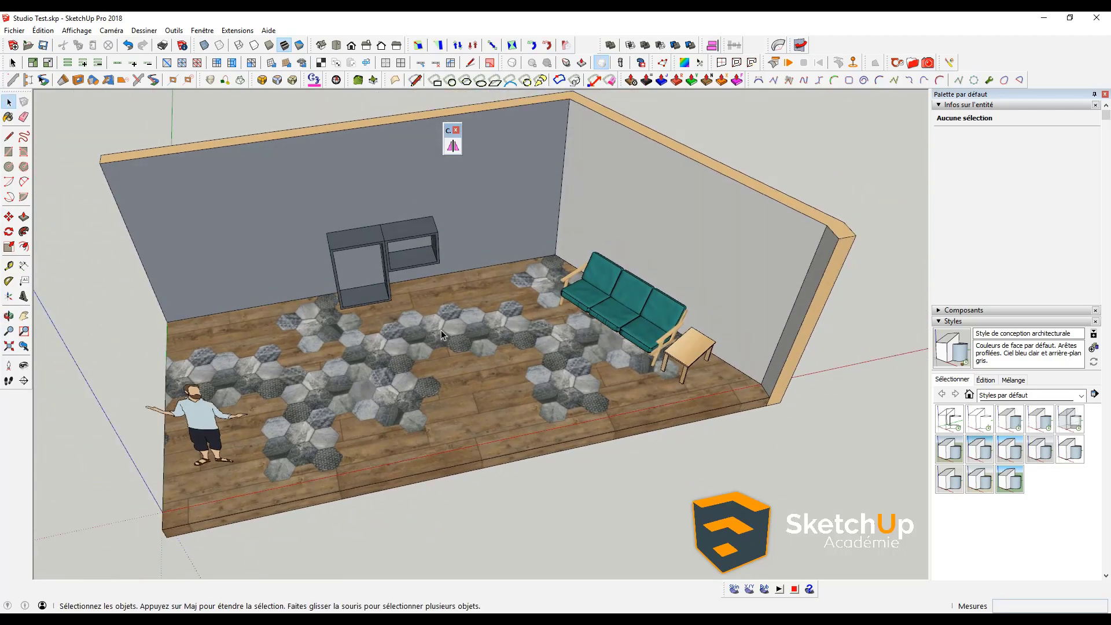
mouse_move(439, 336)
middle_mouse_down()
mouse_move(428, 381)
mouse_move(416, 355)
mouse_move(445, 358)
middle_mouse_up()
scroll(415, 356, "down", 2)
scroll(415, 258, "down", 1)
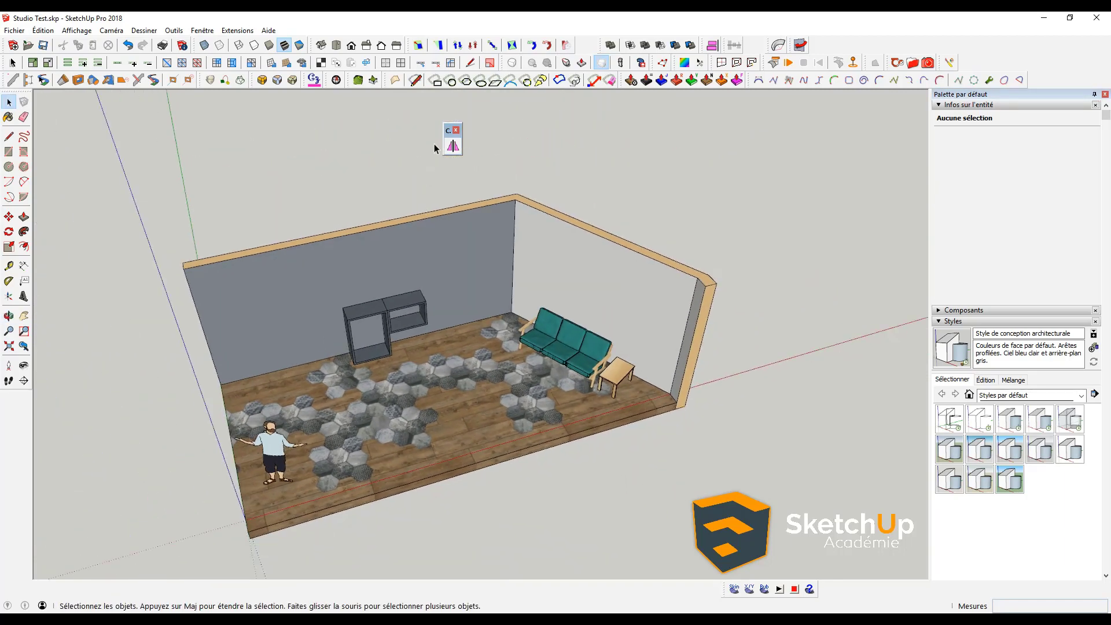
left_click_drag(444, 129, 290, 132)
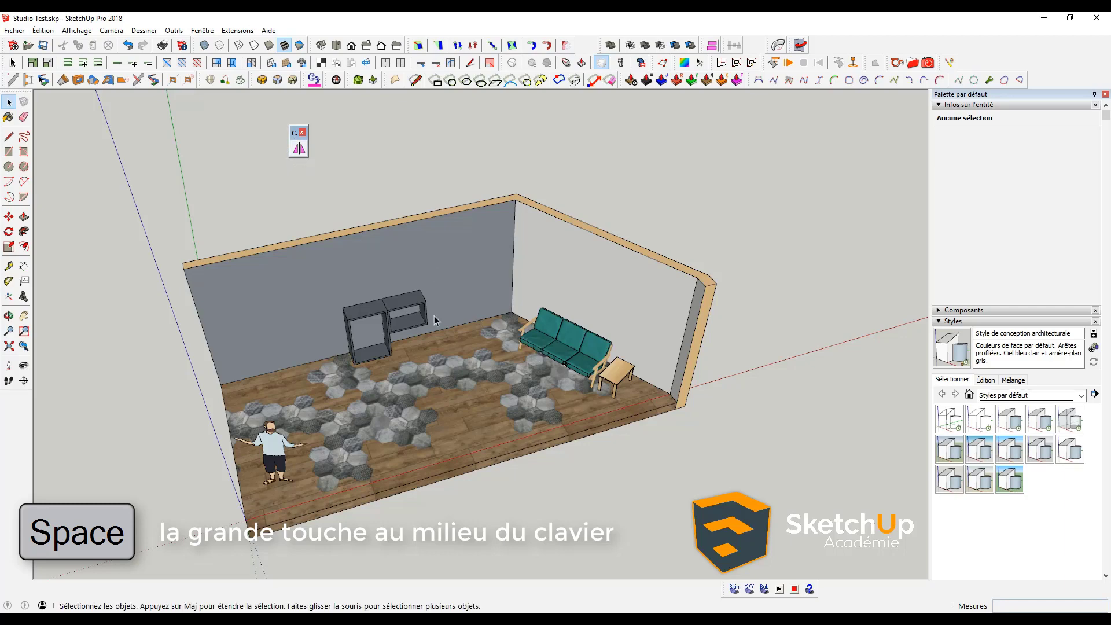
Step: Select the room shell group and activate the Mirror plugin tool
left_click(384, 310)
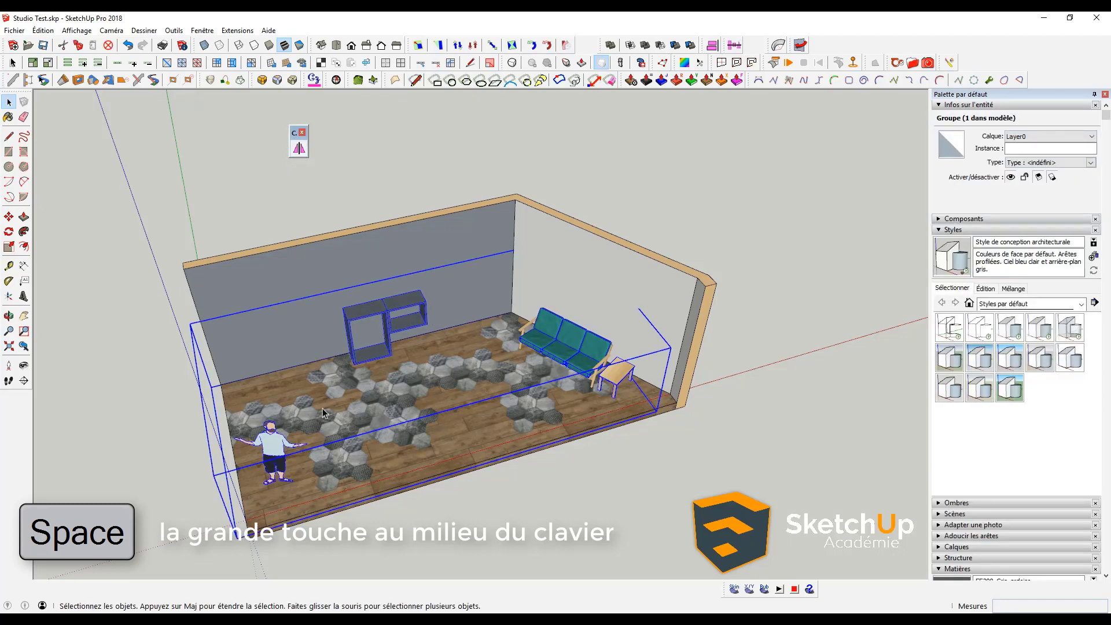
left_click(327, 283)
scroll(451, 269, "down", 3)
mouse_move(450, 269)
middle_mouse_down()
mouse_move(430, 235)
mouse_move(537, 276)
middle_mouse_up()
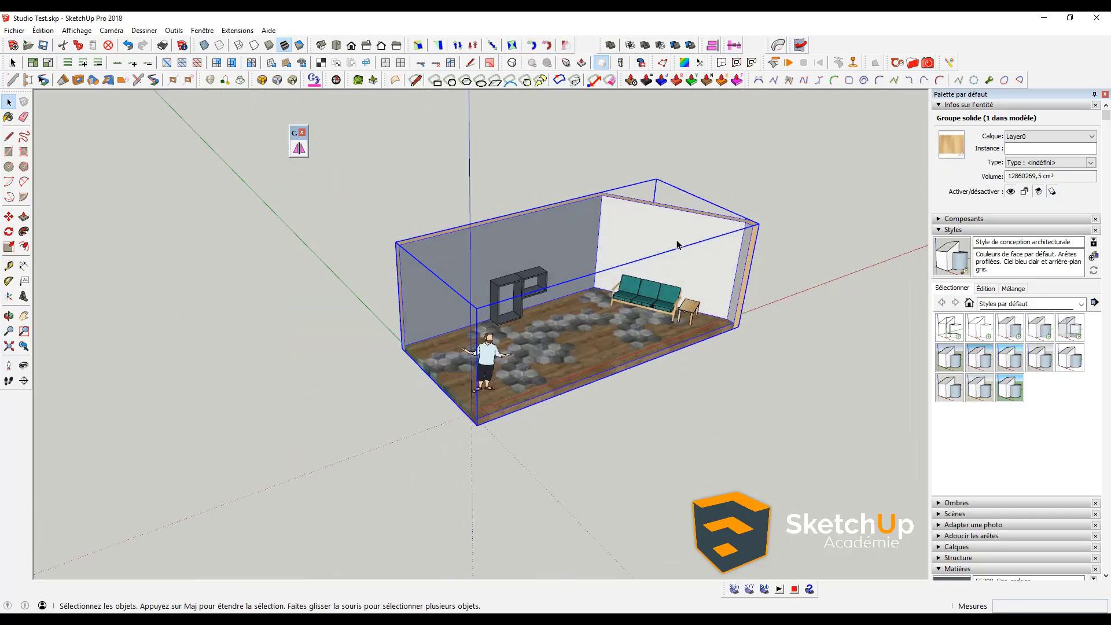
scroll(446, 325, "up", 2)
scroll(541, 299, "down", 2)
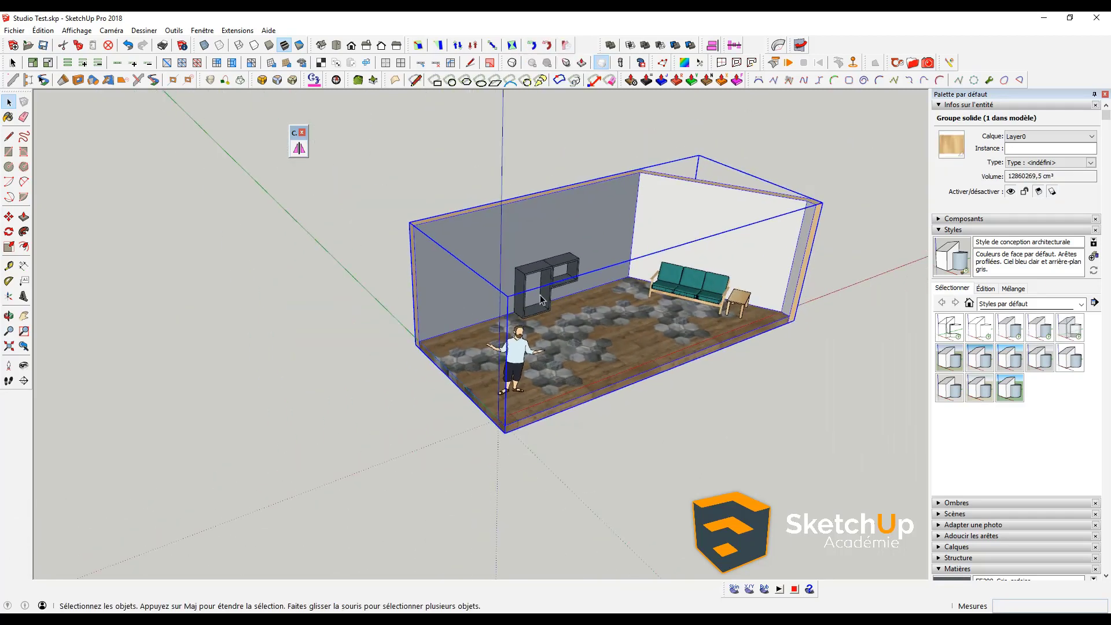
left_click(299, 148)
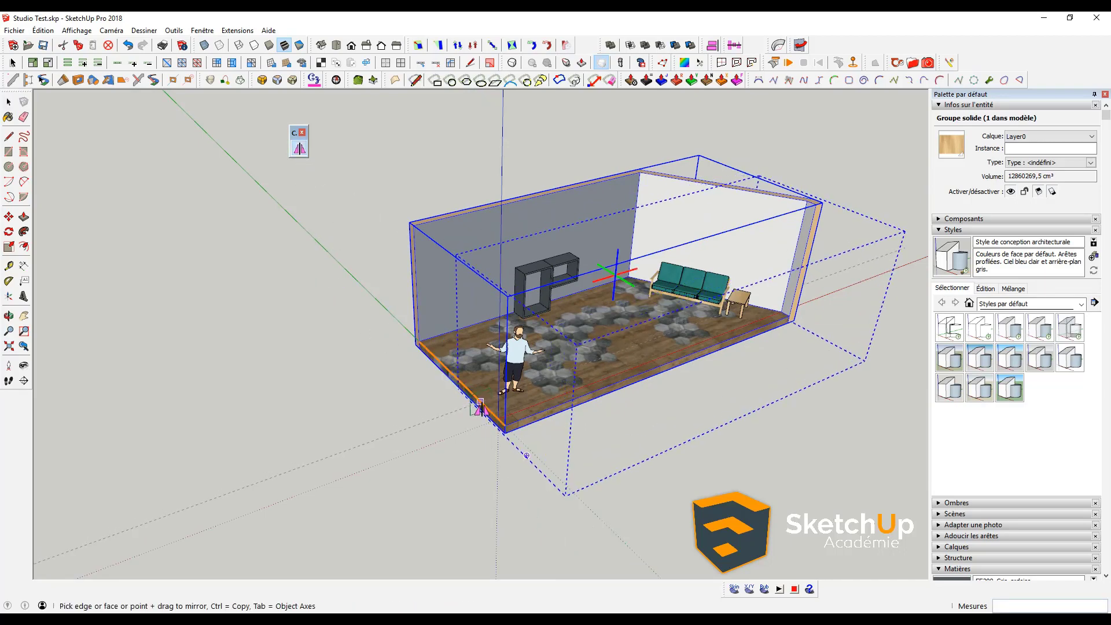
scroll(463, 399, "up", 2)
scroll(462, 388, "up", 2)
scroll(462, 385, "down", 2)
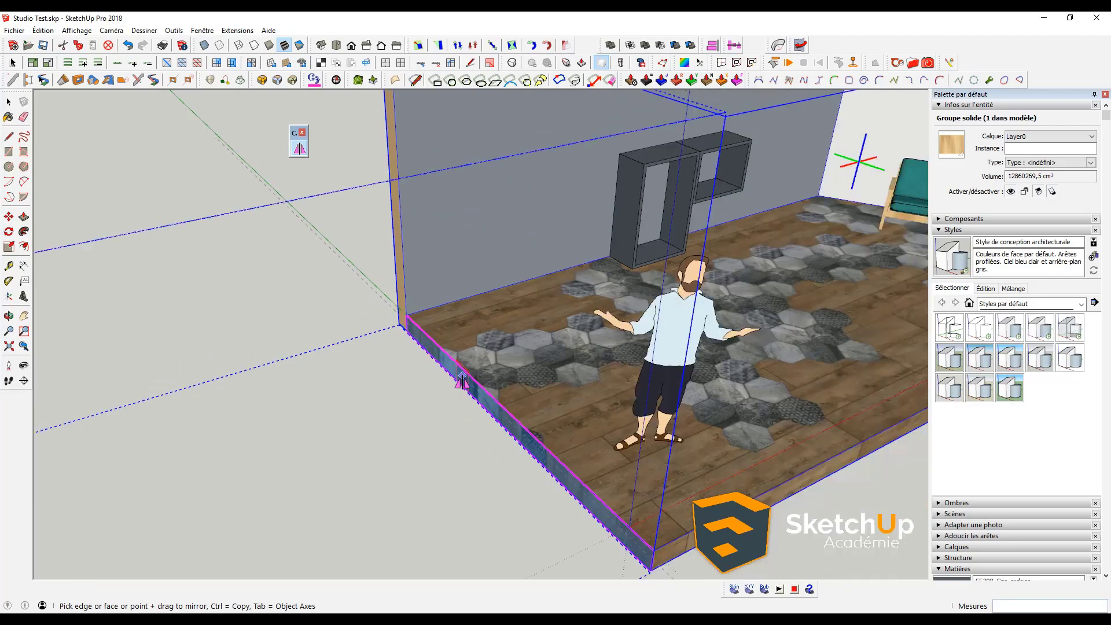
scroll(462, 382, "down", 1)
scroll(462, 382, "down", 1)
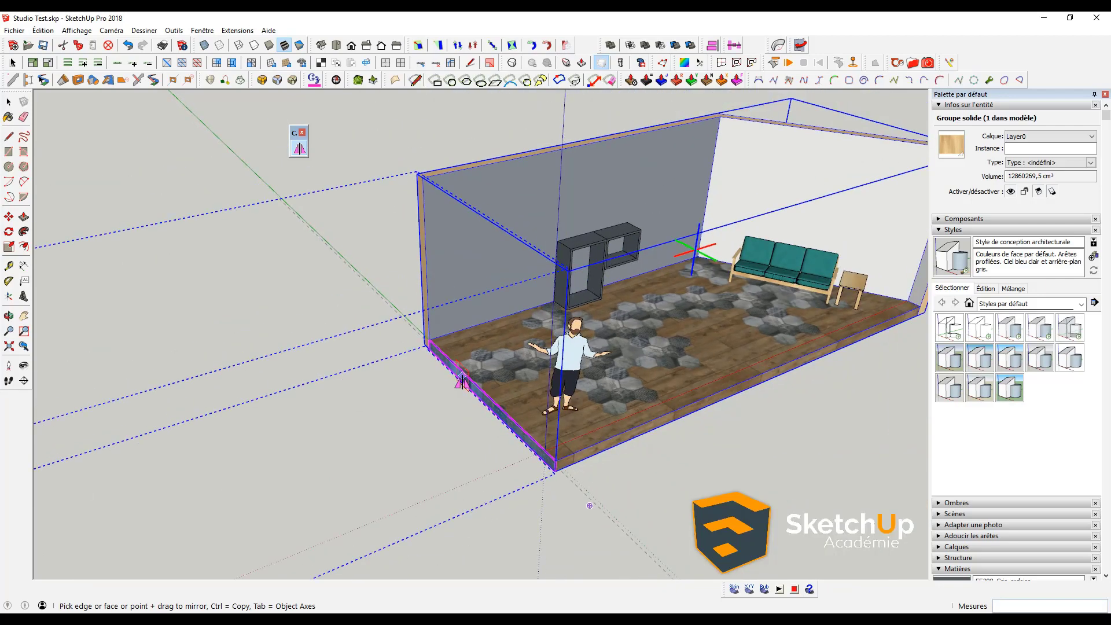
Step: Mirror the room shell across its left floor edge, away from the furniture
left_click(462, 382)
scroll(462, 382, "down", 2)
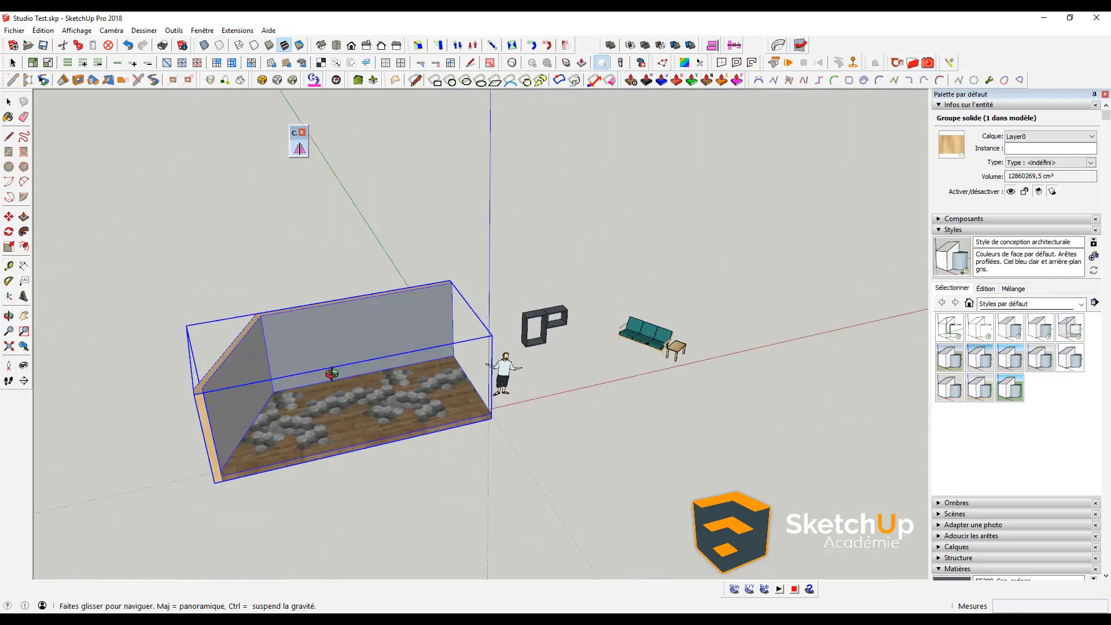
mouse_move(462, 382)
middle_mouse_down()
mouse_move(517, 382)
mouse_move(386, 377)
mouse_move(664, 372)
mouse_move(493, 416)
middle_mouse_up()
scroll(447, 429, "up", 3)
scroll(446, 430, "down", 5)
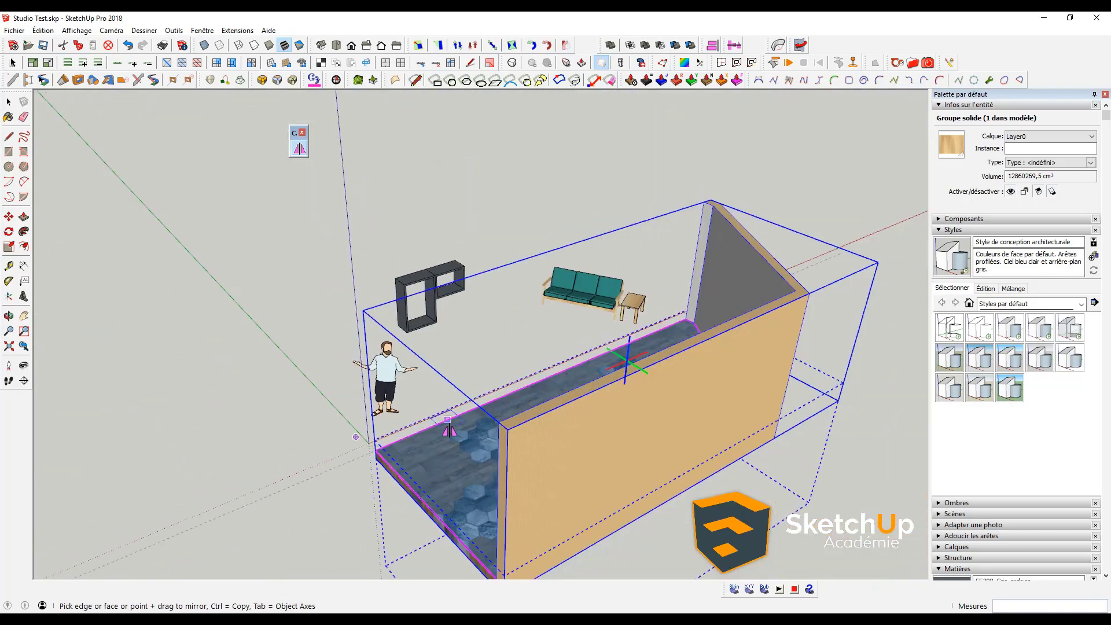
Step: Mirror the room shell back around the furniture and clear the selection
left_click(449, 429)
scroll(340, 445, "up", 3)
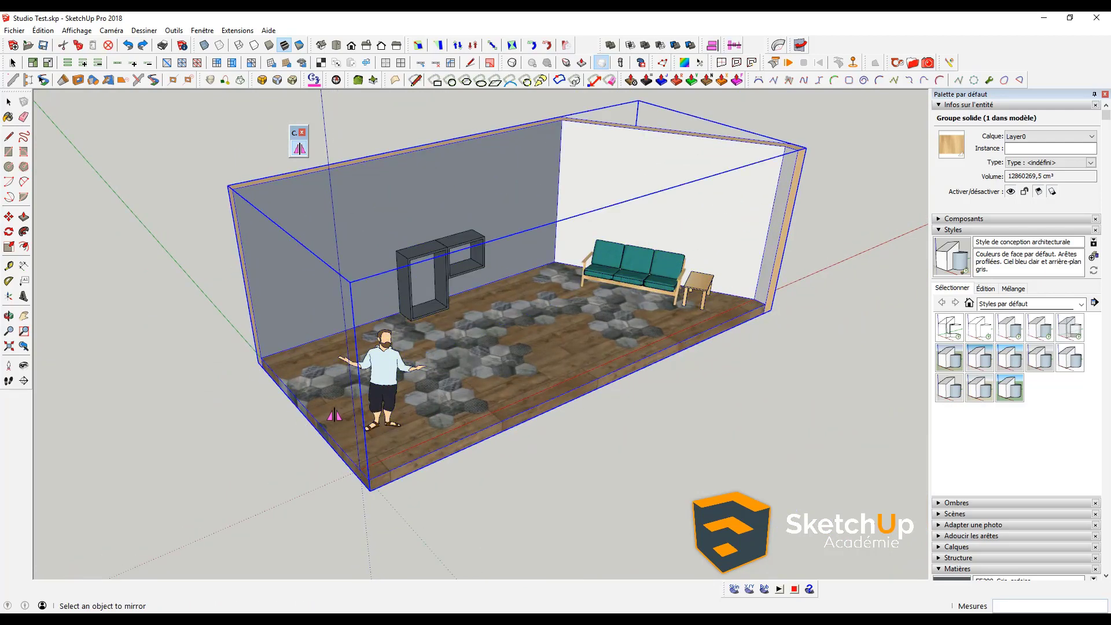
scroll(312, 449, "down", 2)
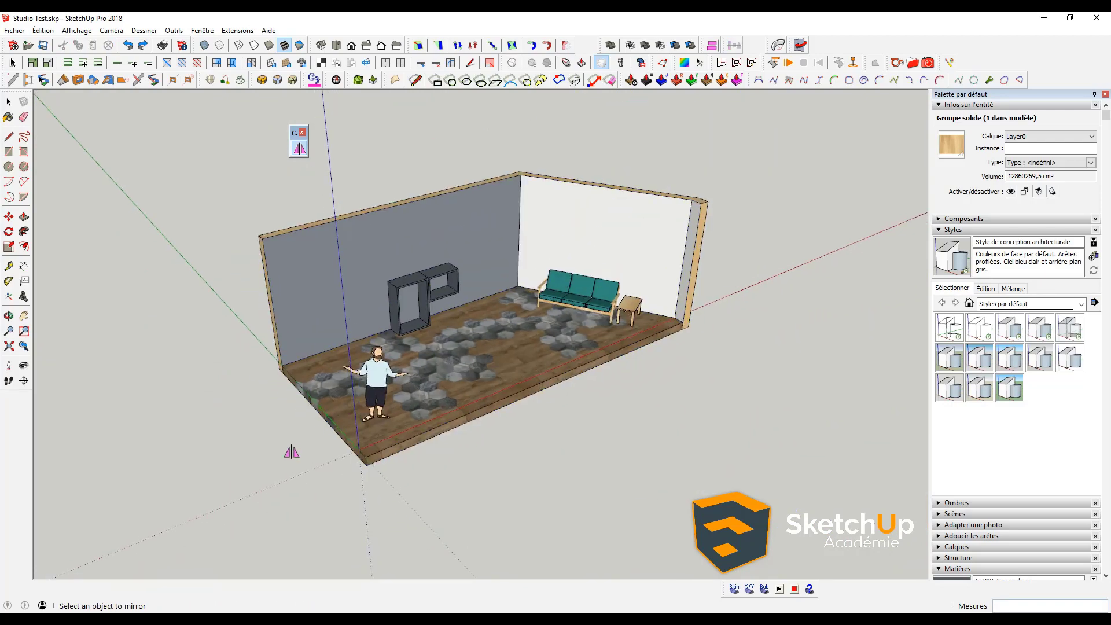
scroll(292, 443, "up", 3)
left_click(294, 435)
Step: Select the room shell as the object to mirror
left_click(304, 399)
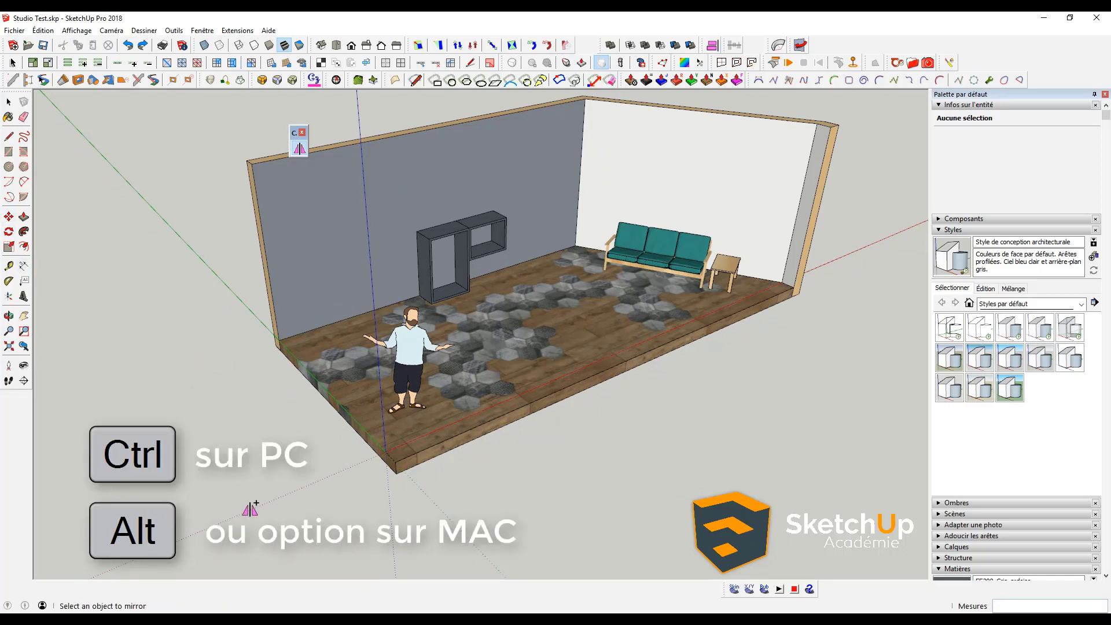
left_click(367, 441)
scroll(369, 440, "up", 3)
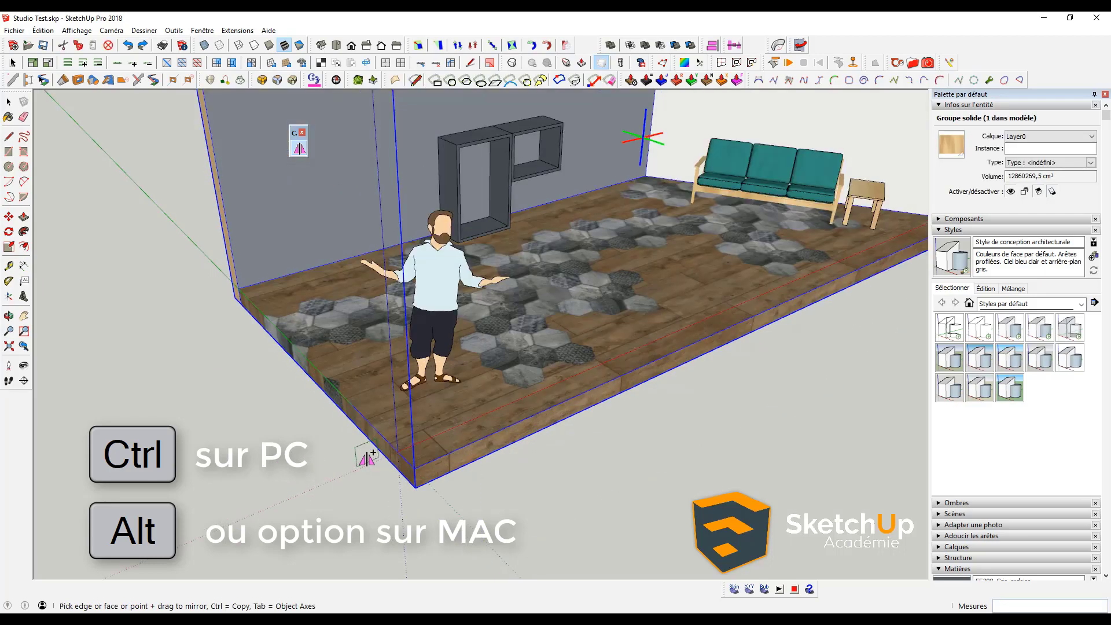
mouse_move(374, 434)
middle_mouse_down()
mouse_move(188, 478)
mouse_move(434, 476)
mouse_move(496, 442)
middle_mouse_up()
scroll(367, 446, "down", 3)
scroll(379, 444, "up", 3)
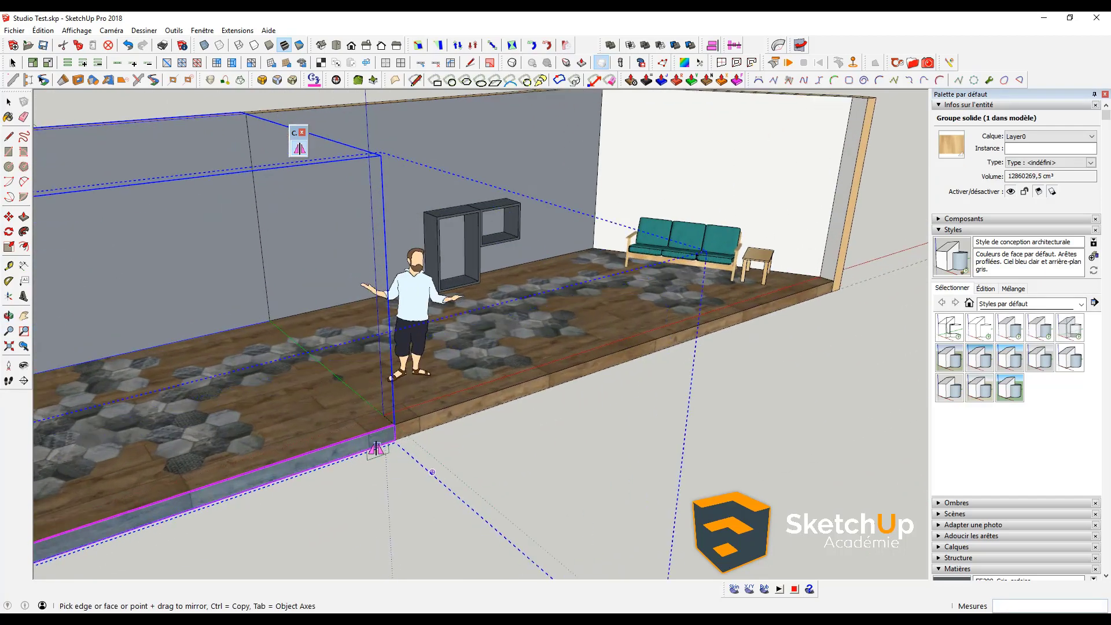
Step: Create a mirrored copy of the room shell at the floor edge and inspect it
left_click(377, 447)
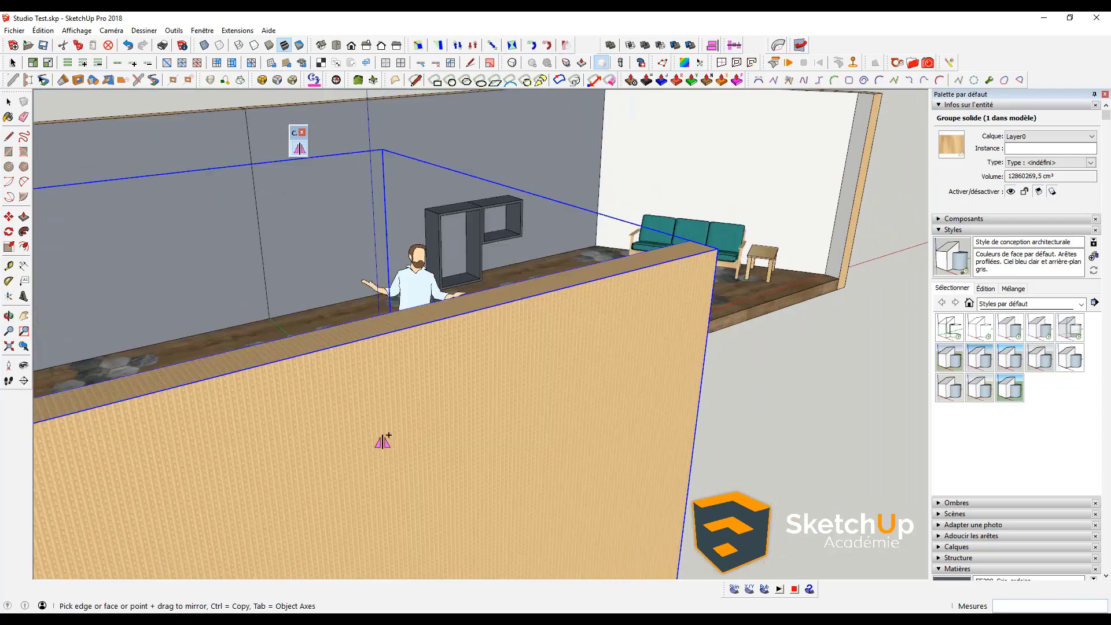
scroll(383, 441, "down", 3)
middle_click_drag(104, 510, 116, 340)
scroll(196, 305, "up", 4)
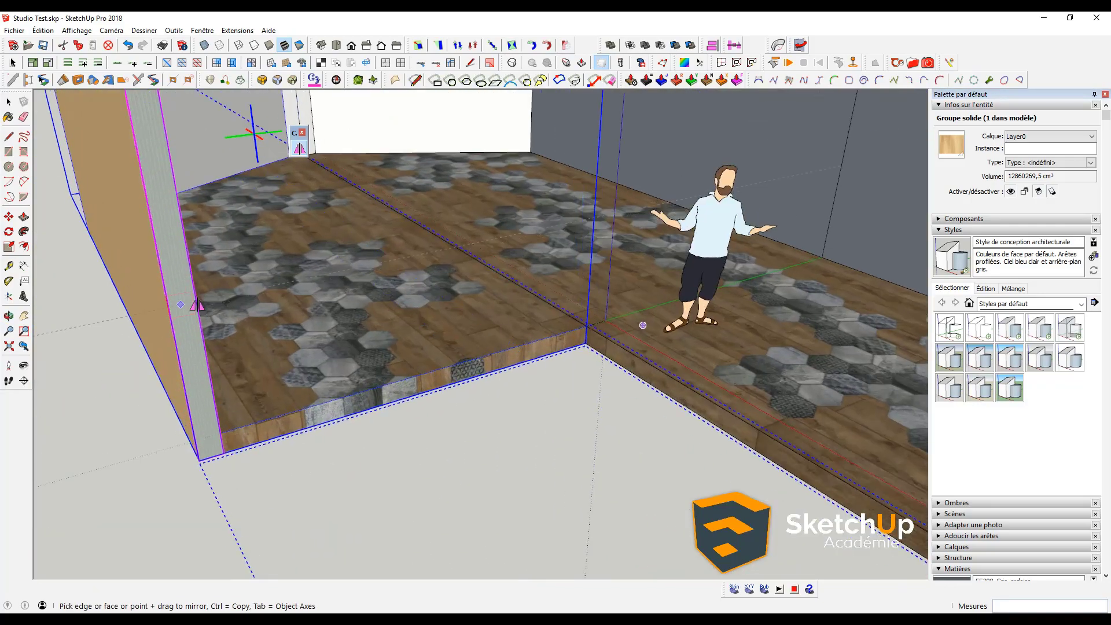
scroll(197, 305, "up", 3)
scroll(199, 300, "down", 3)
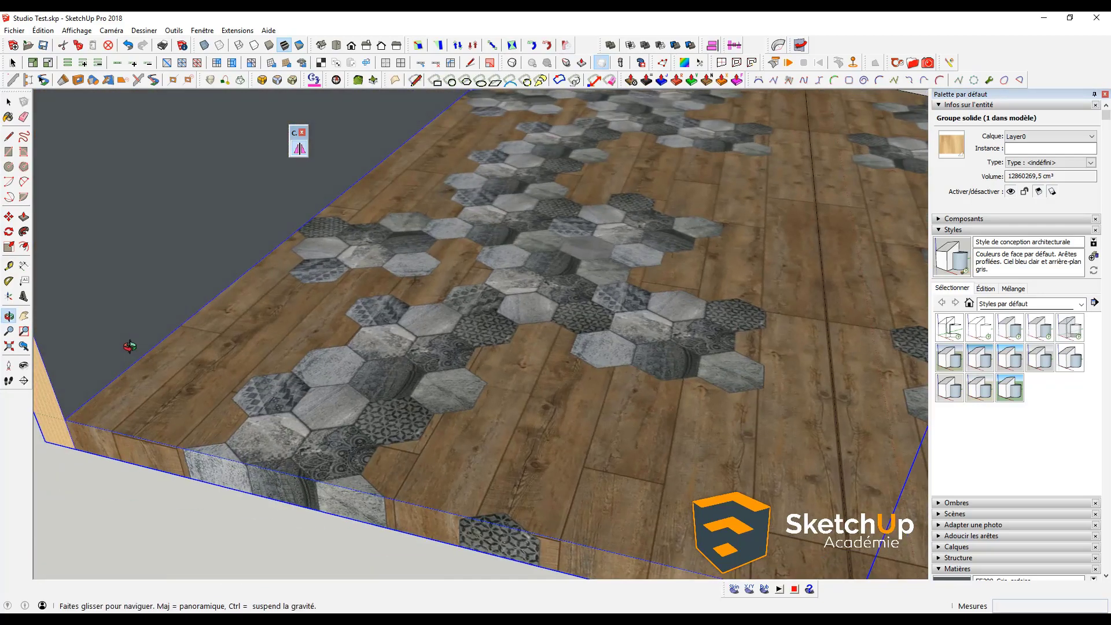
scroll(454, 352, "down", 3)
scroll(455, 351, "down", 2)
scroll(392, 359, "down", 2)
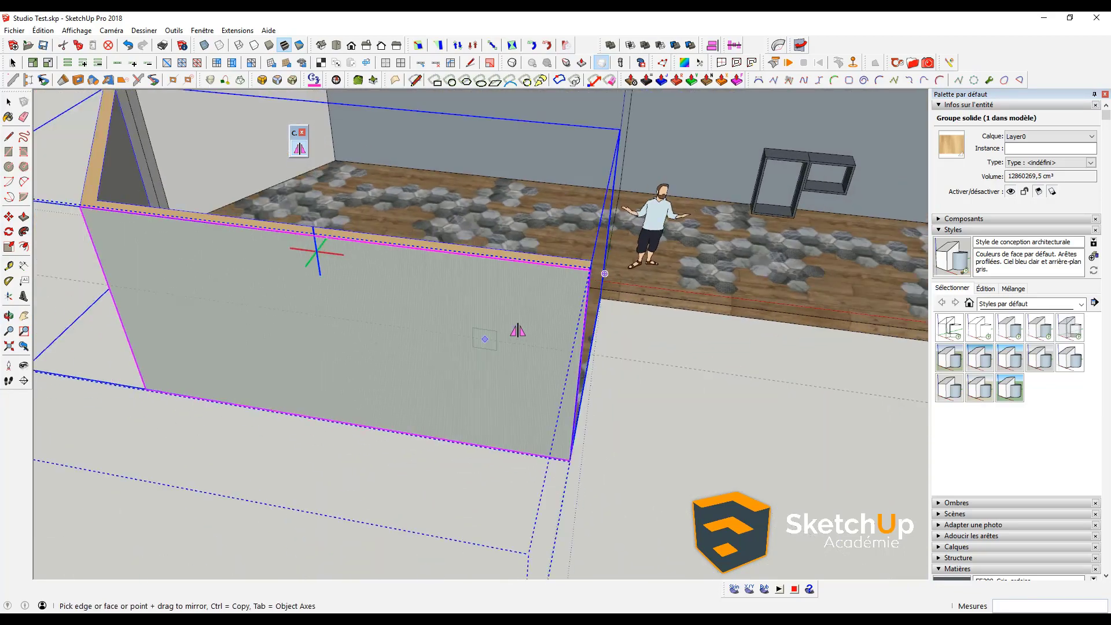
scroll(513, 328, "down", 1)
scroll(349, 342, "down", 1)
Step: Cancel the pending mirror preview and orbit around the doubled room
key("Escape")
scroll(436, 353, "down", 2)
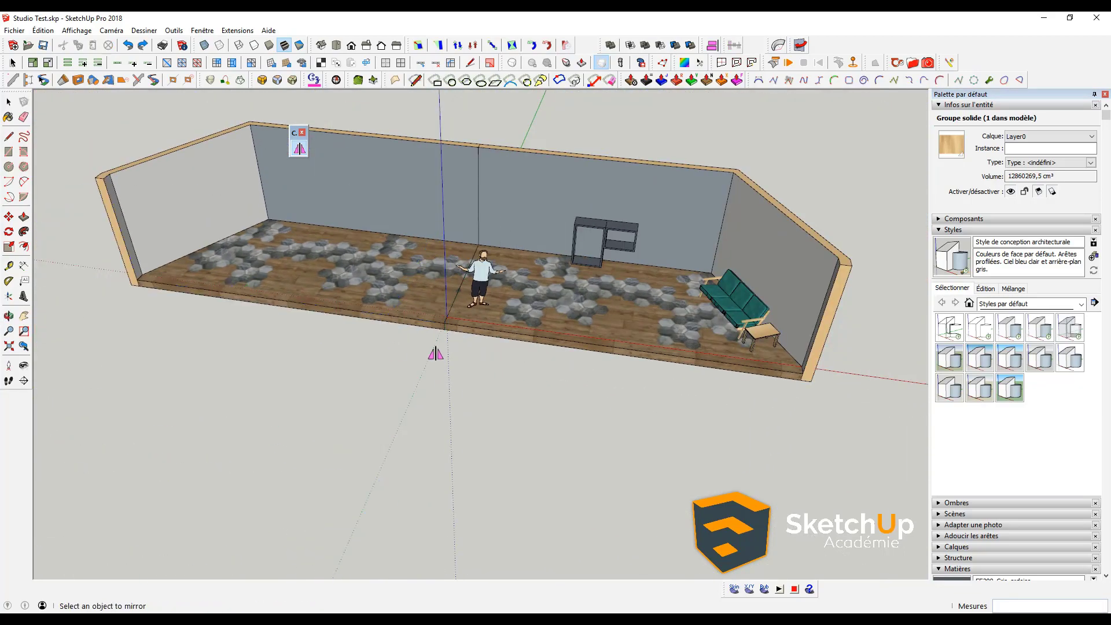
mouse_move(436, 354)
middle_mouse_down()
mouse_move(397, 412)
mouse_move(369, 260)
middle_mouse_up()
key("space")
scroll(436, 347, "up", 2)
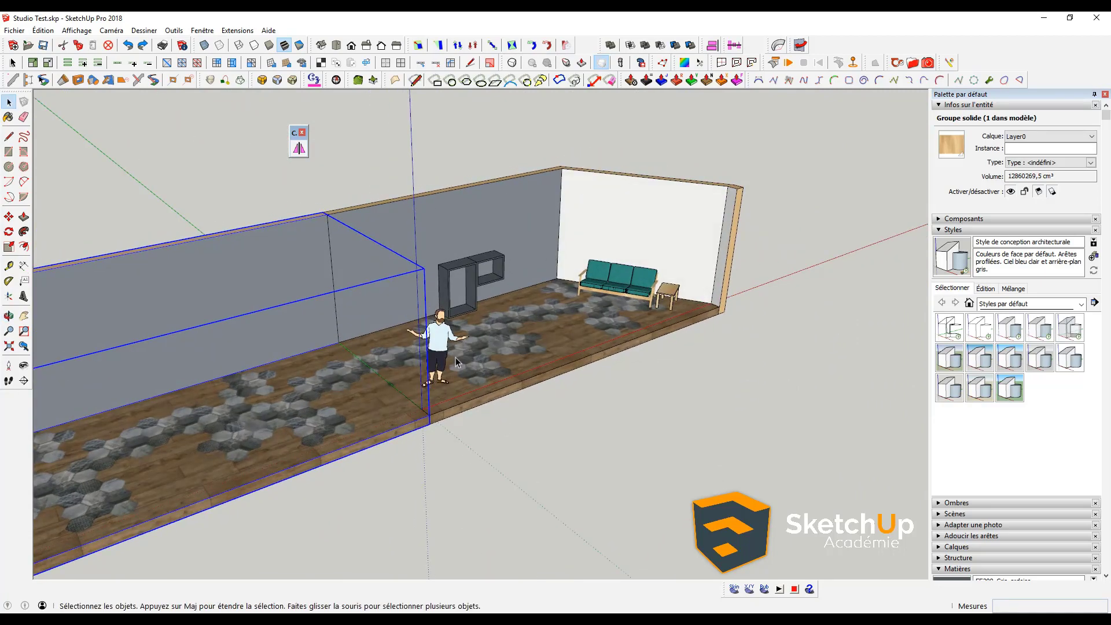
scroll(456, 360, "up", 1)
scroll(456, 360, "up", 1)
mouse_move(574, 412)
middle_mouse_down()
mouse_move(575, 427)
mouse_move(374, 355)
middle_mouse_up()
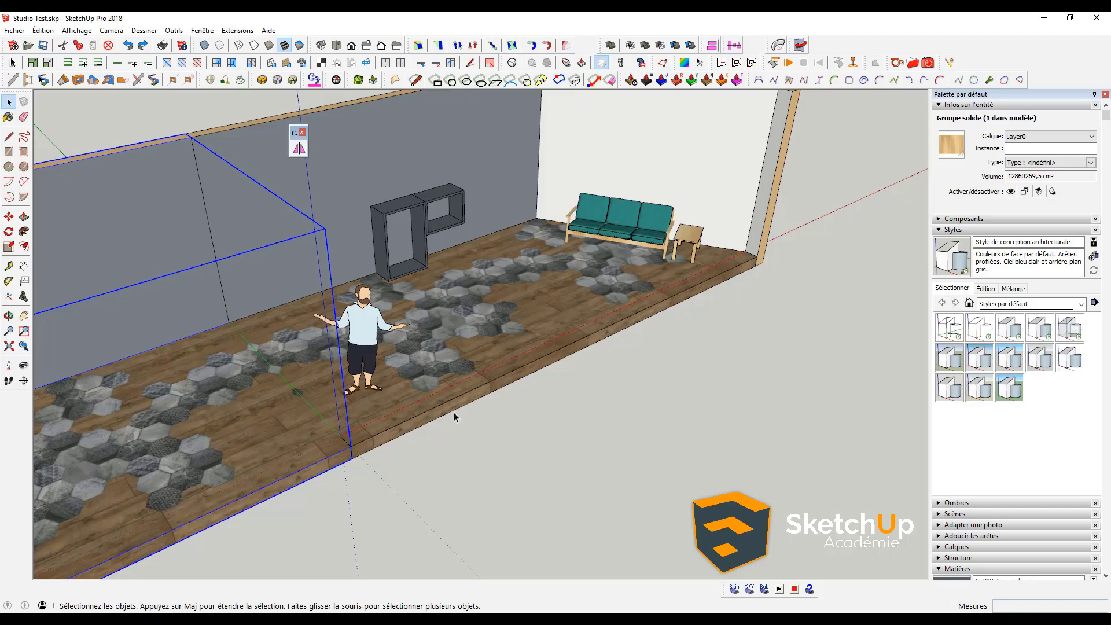
Step: Start mirroring the room shell again, then cancel and clear the selection
left_click(298, 148)
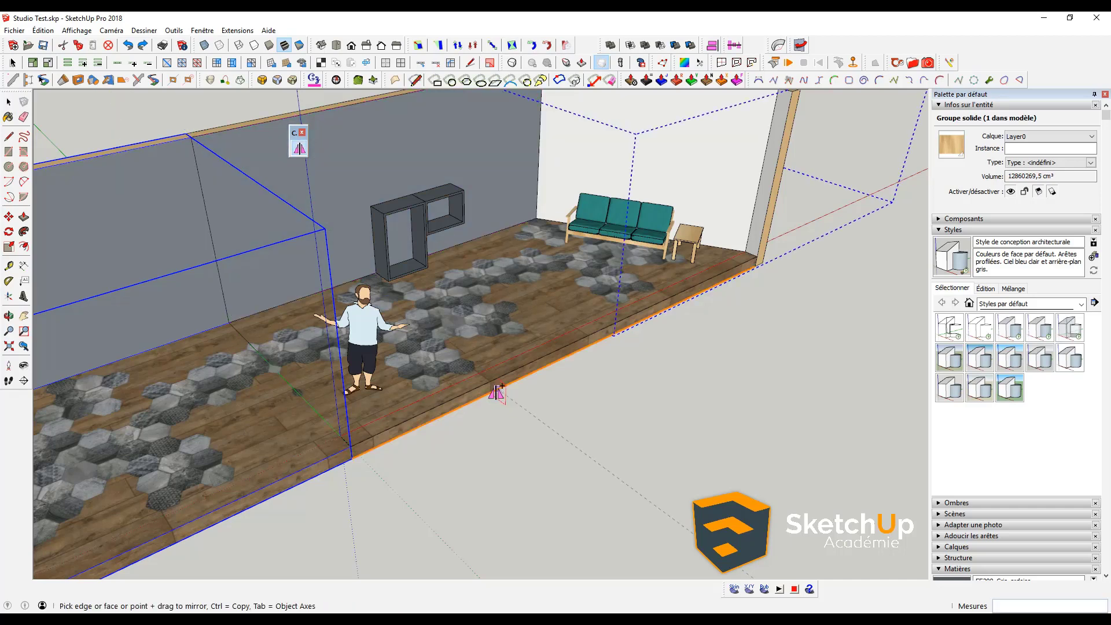
scroll(496, 389, "down", 2)
scroll(489, 373, "down", 2)
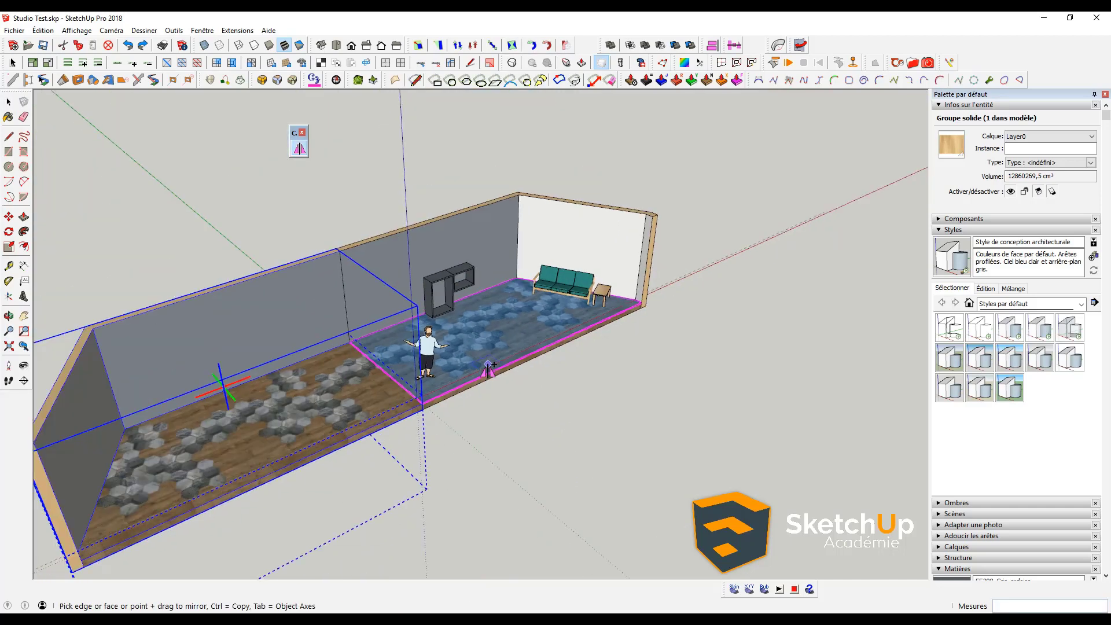
mouse_move(488, 366)
middle_mouse_down()
mouse_move(367, 265)
mouse_move(216, 228)
mouse_move(189, 326)
middle_mouse_up()
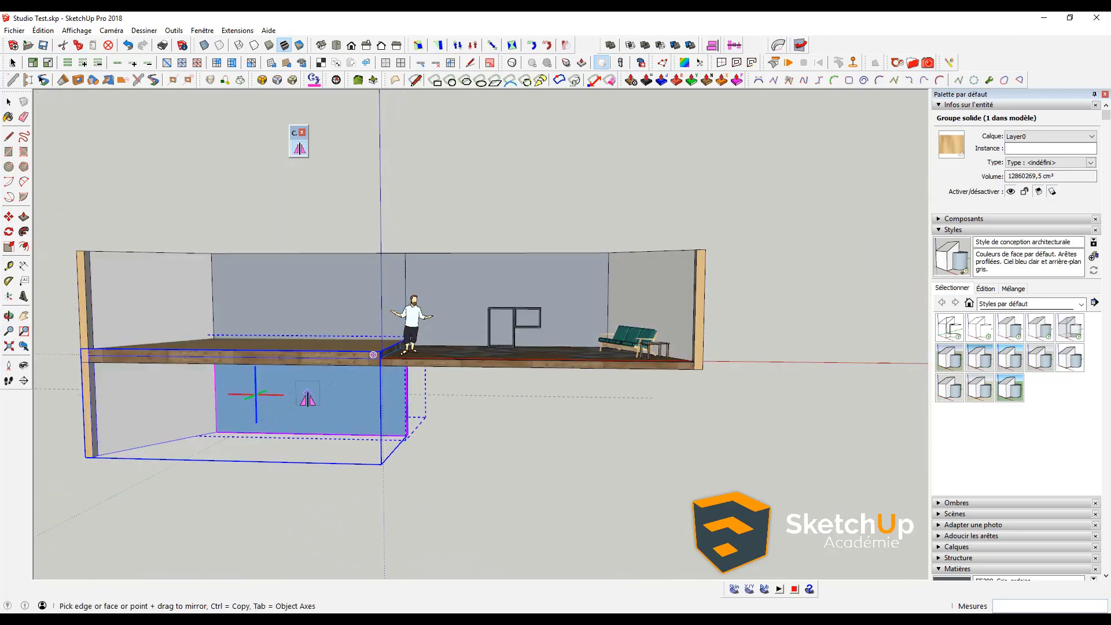
key("Escape")
Step: Orbit and zoom from a high view to a low view facing the back wall
mouse_move(323, 409)
middle_mouse_down()
mouse_move(446, 573)
mouse_move(462, 468)
middle_mouse_up()
scroll(466, 457, "up", 2)
scroll(458, 463, "up", 2)
scroll(431, 489, "up", 2)
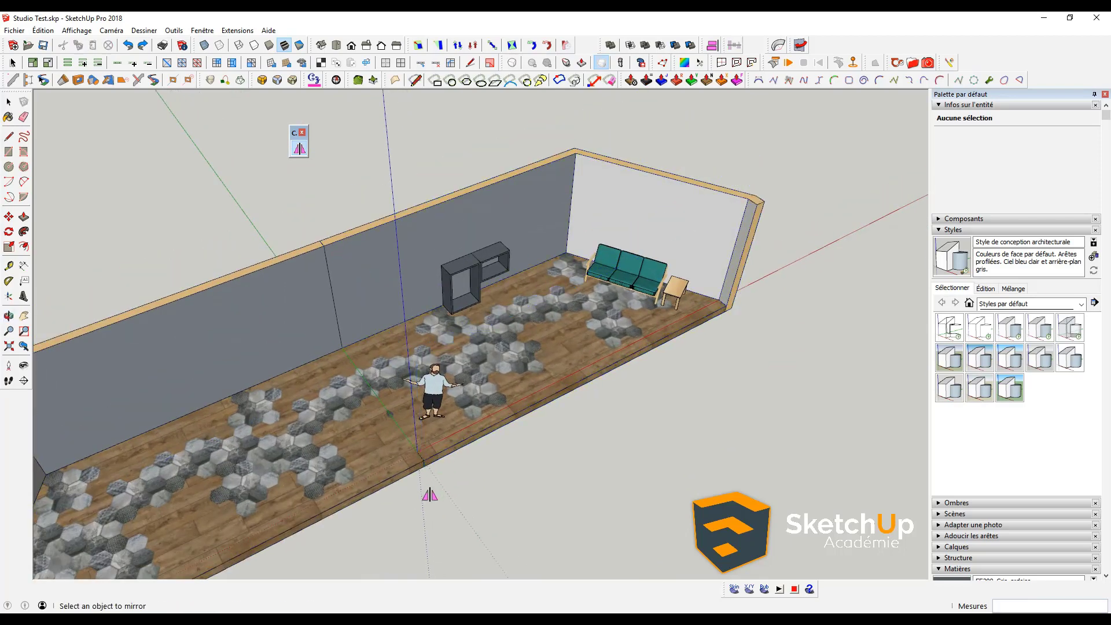
scroll(429, 481, "up", 2)
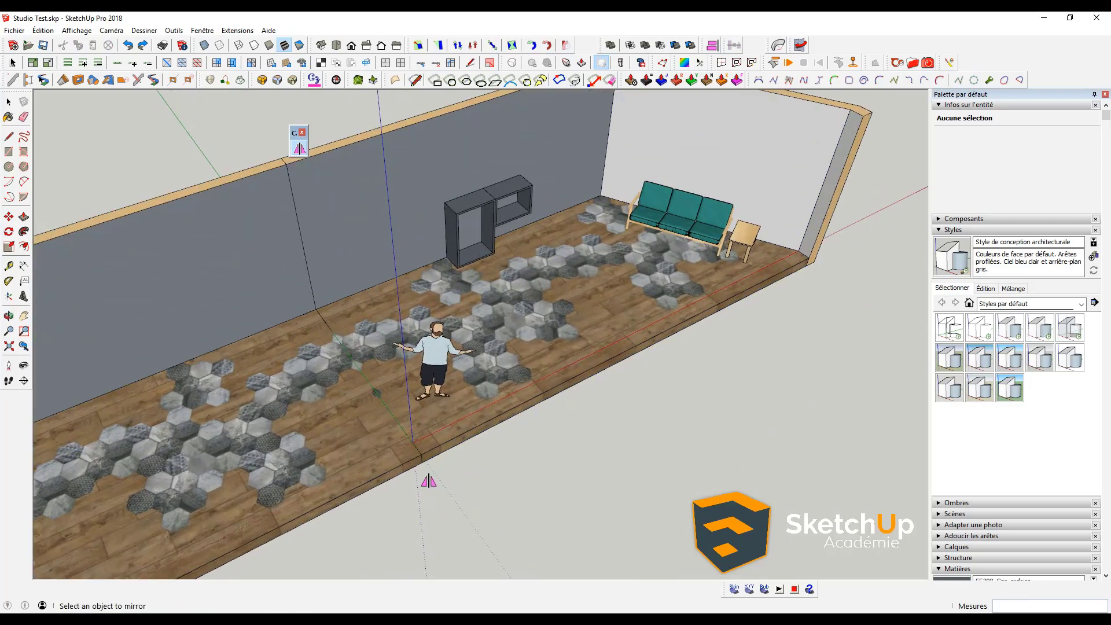
scroll(463, 324, "down", 3)
middle_click_drag(547, 310, 511, 293)
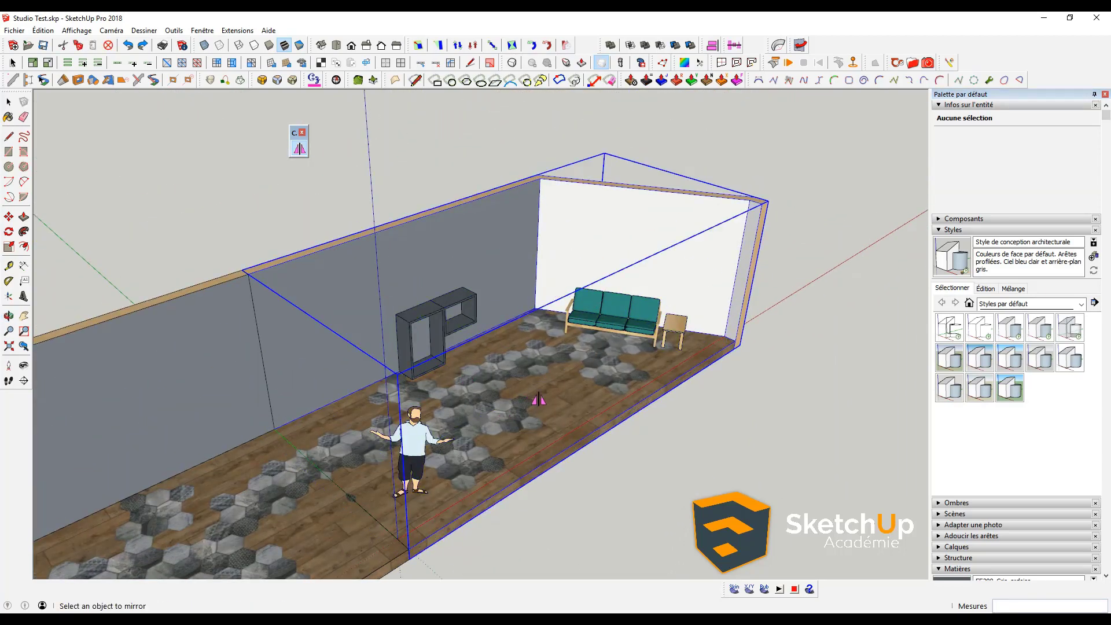
scroll(555, 359, "up", 2)
scroll(509, 348, "up", 2)
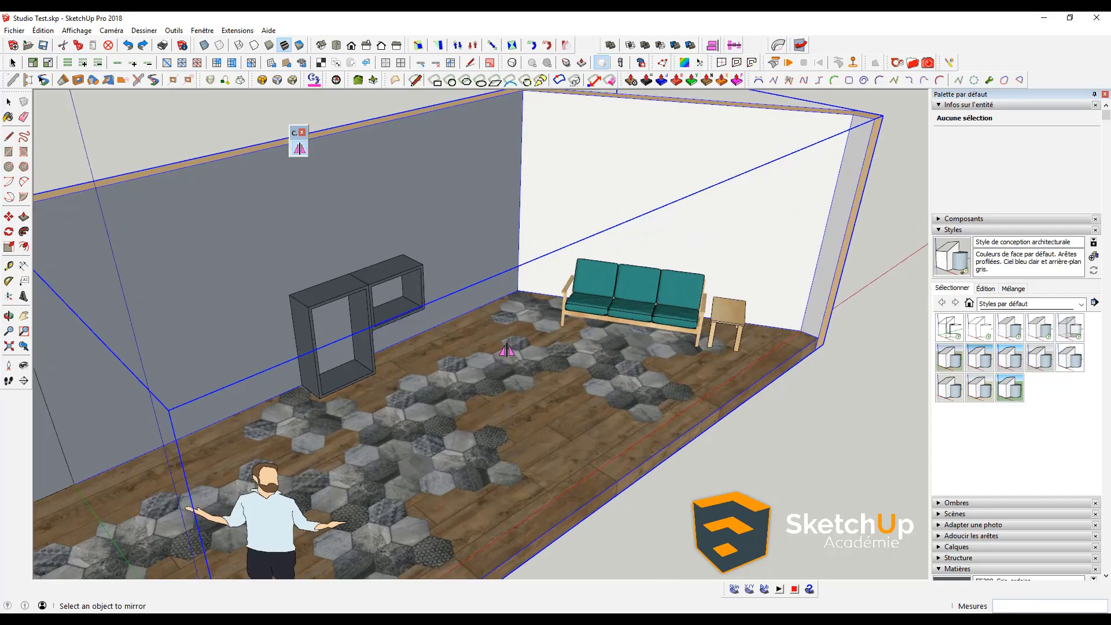
scroll(405, 324, "up", 3)
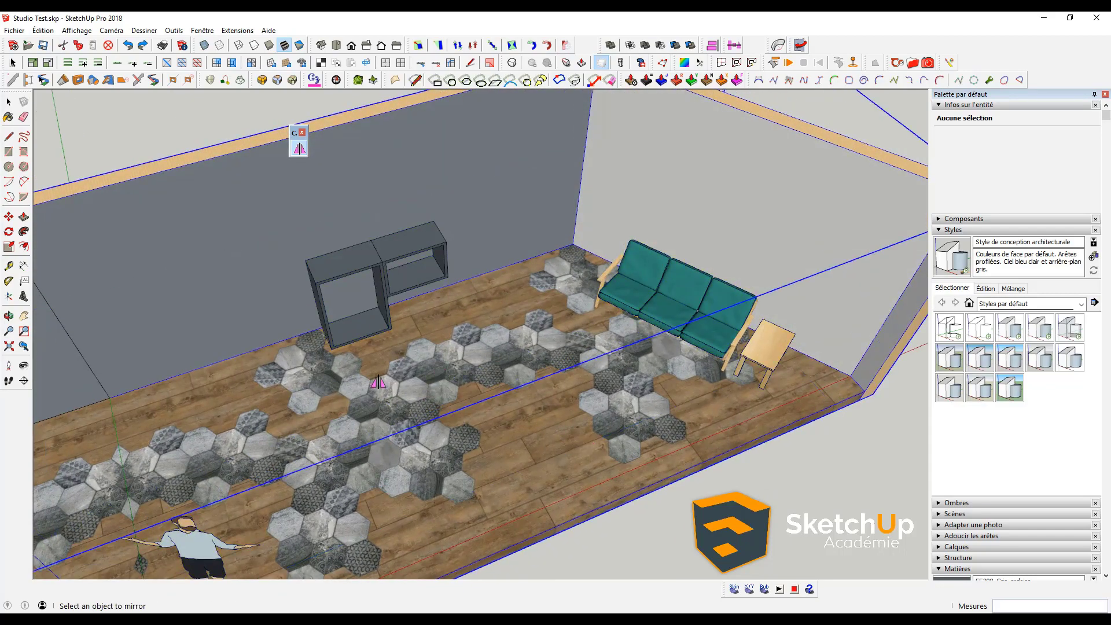
Step: Select the room shell group and orbit out to see the whole room
left_click(500, 300)
middle_click_drag(471, 331, 500, 394)
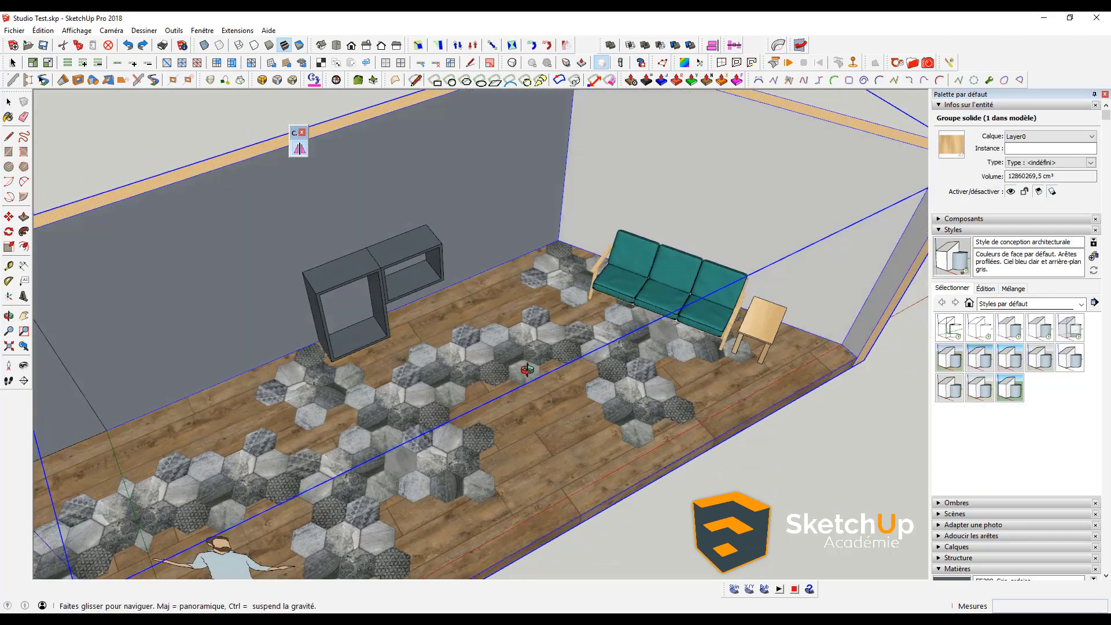
mouse_move(559, 360)
middle_mouse_down()
mouse_move(495, 360)
mouse_move(512, 404)
middle_mouse_up()
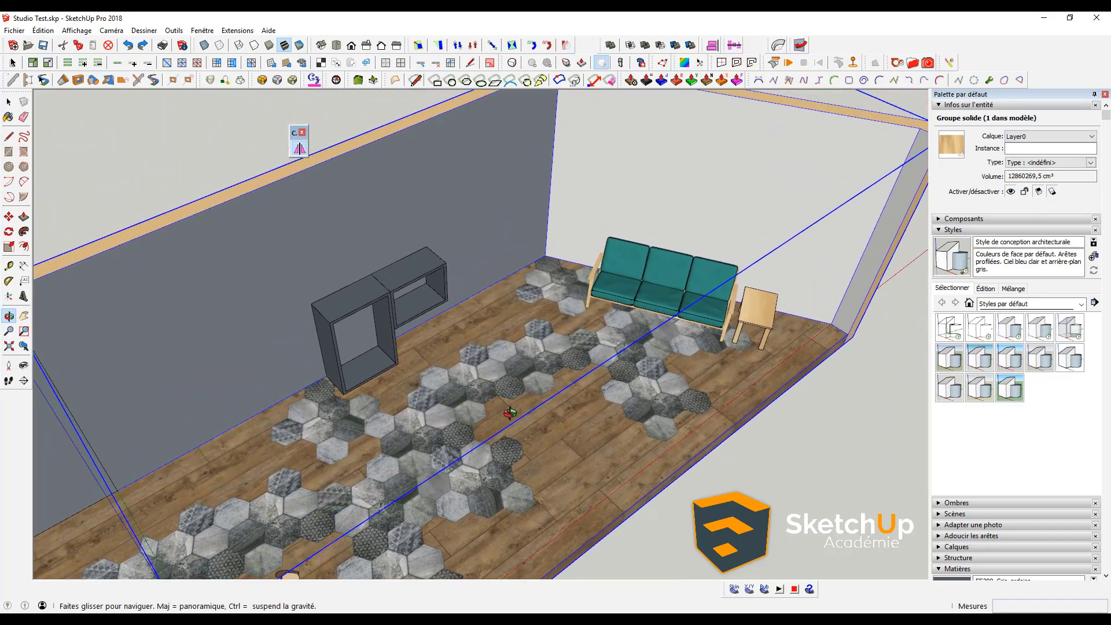
middle_click_drag(364, 222, 415, 360)
scroll(446, 420, "down", 2)
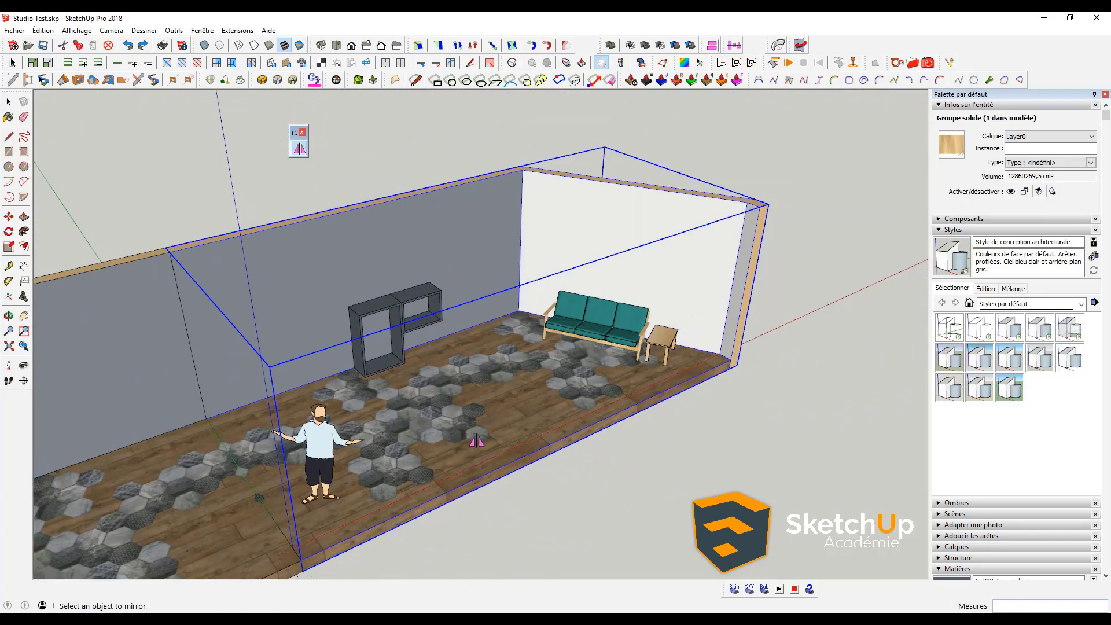
left_click(612, 334)
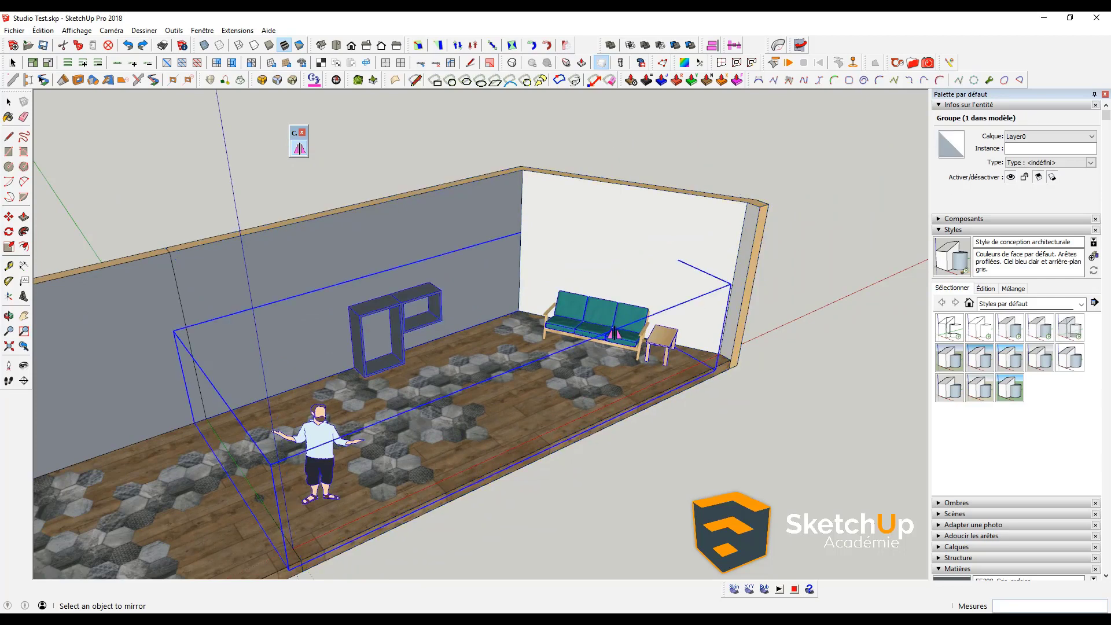
scroll(614, 334, "down", 3)
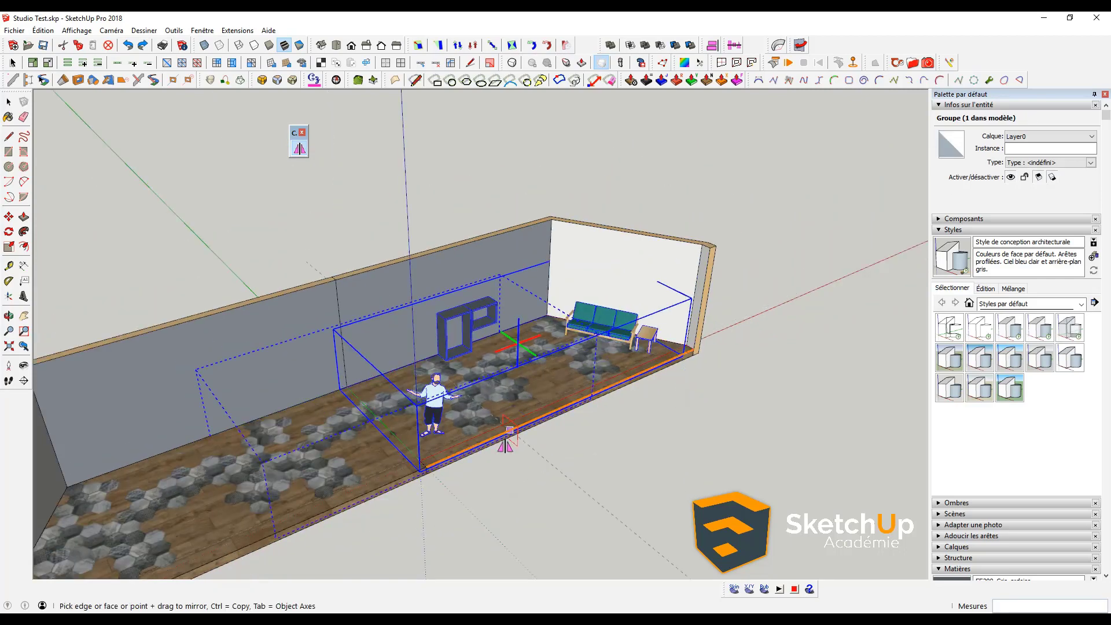
scroll(506, 443, "up", 3)
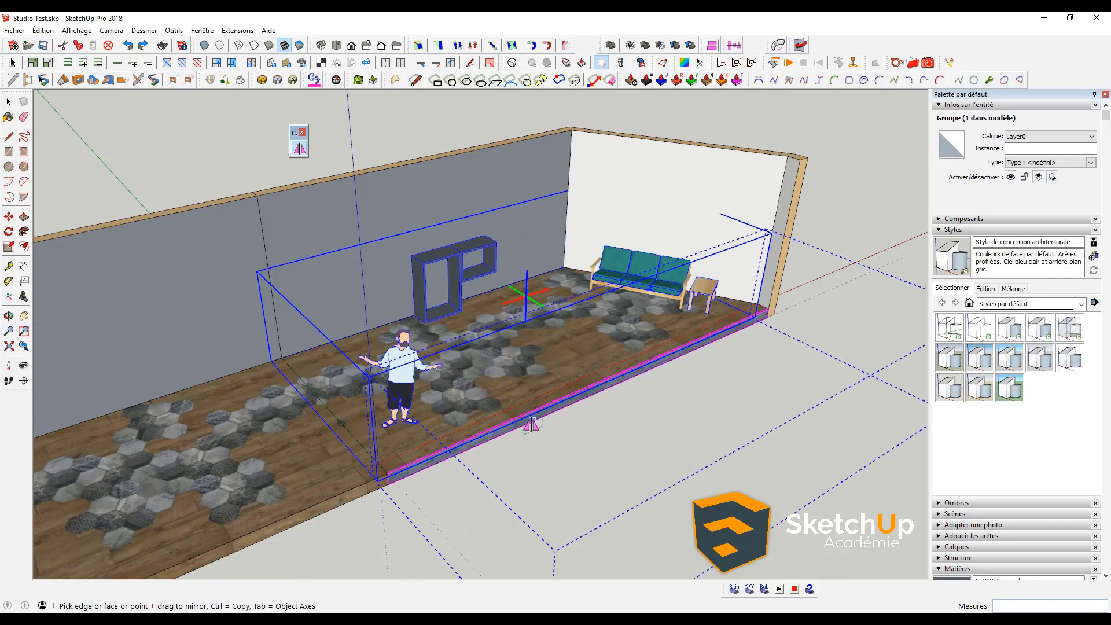
scroll(533, 415, "down", 2)
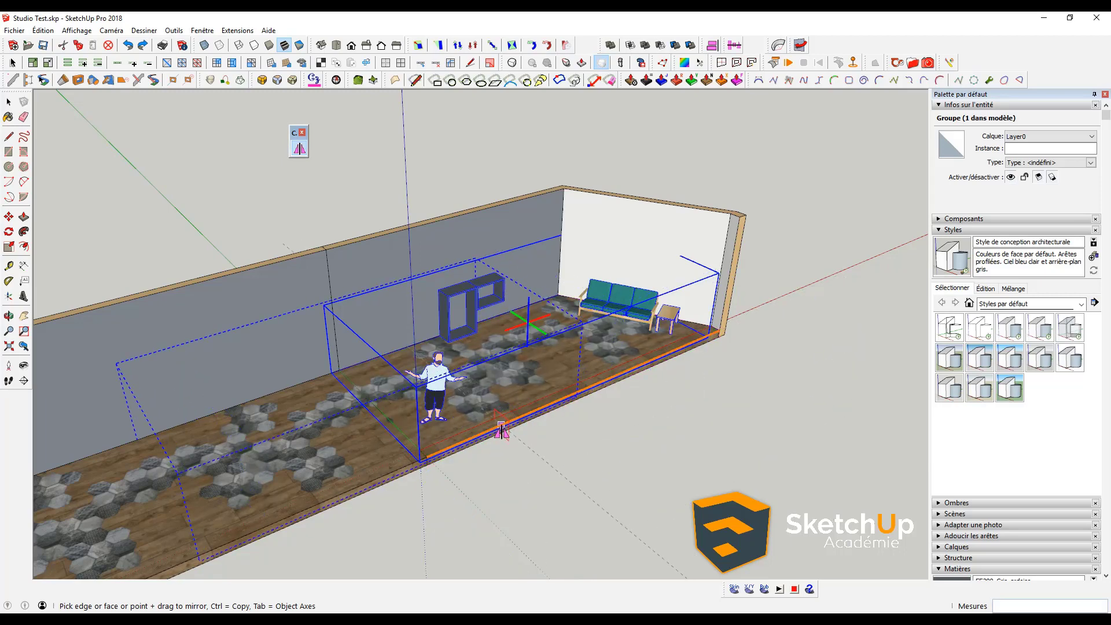
left_click(501, 430)
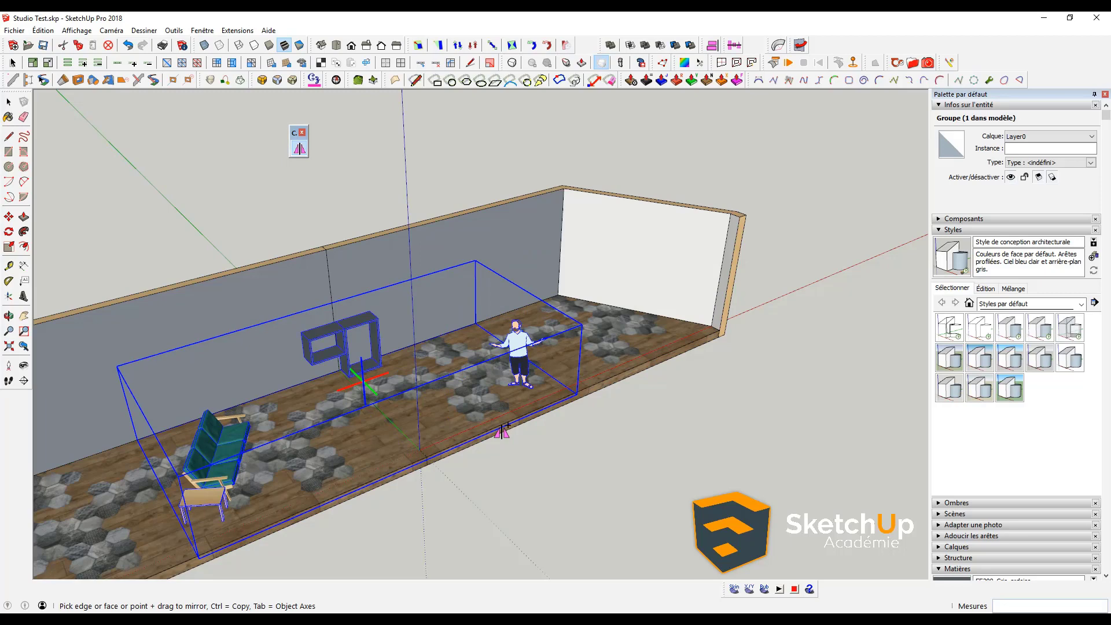
key("ctrl+z")
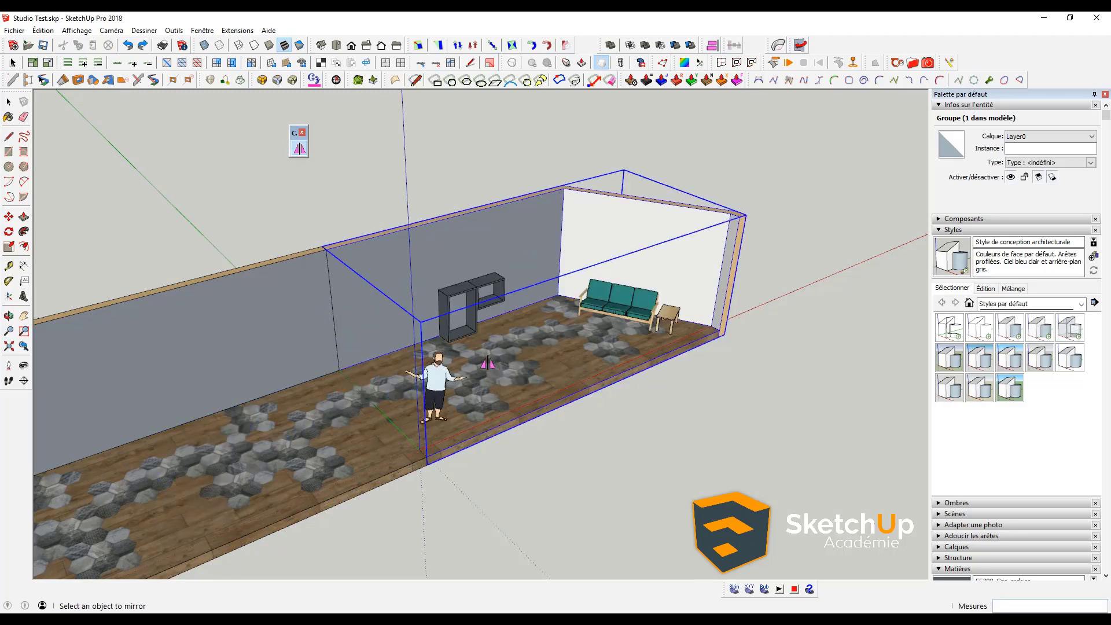
left_click(474, 298)
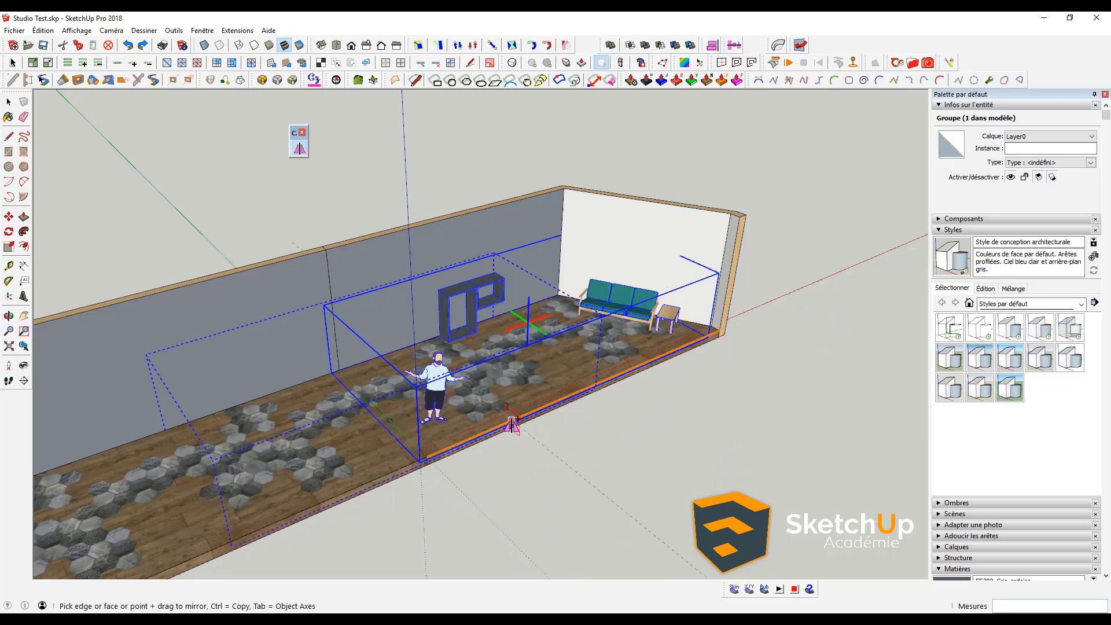
left_click(511, 426)
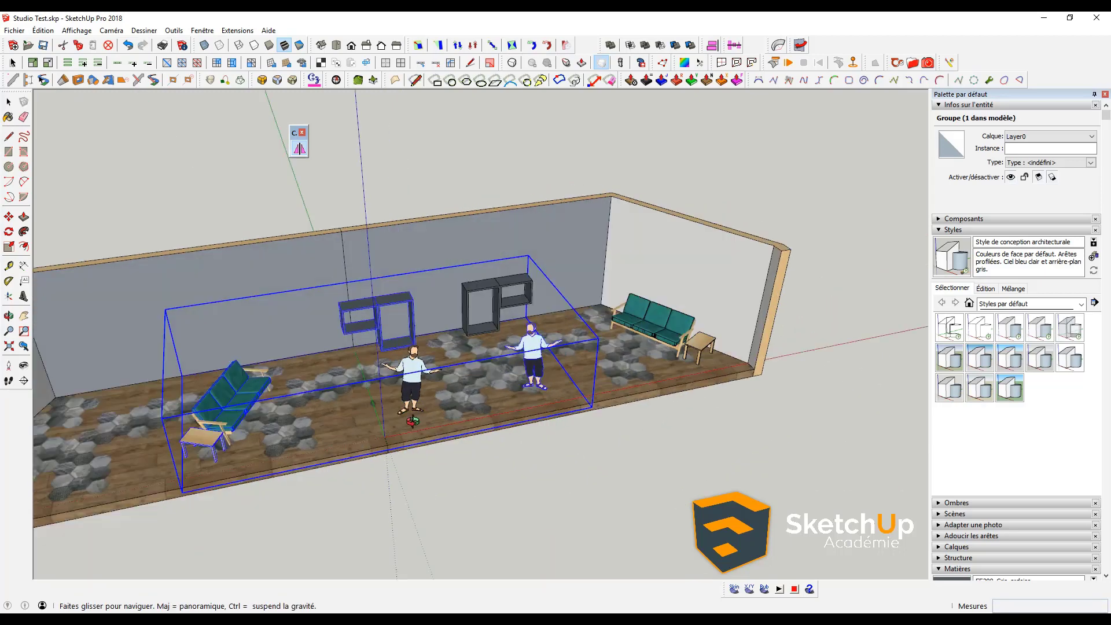
mouse_move(511, 425)
middle_mouse_down()
mouse_move(249, 318)
mouse_move(373, 258)
mouse_move(404, 322)
mouse_move(393, 355)
mouse_move(571, 467)
mouse_move(407, 444)
mouse_move(493, 464)
middle_mouse_up()
key("ctrl+z")
left_click(493, 464)
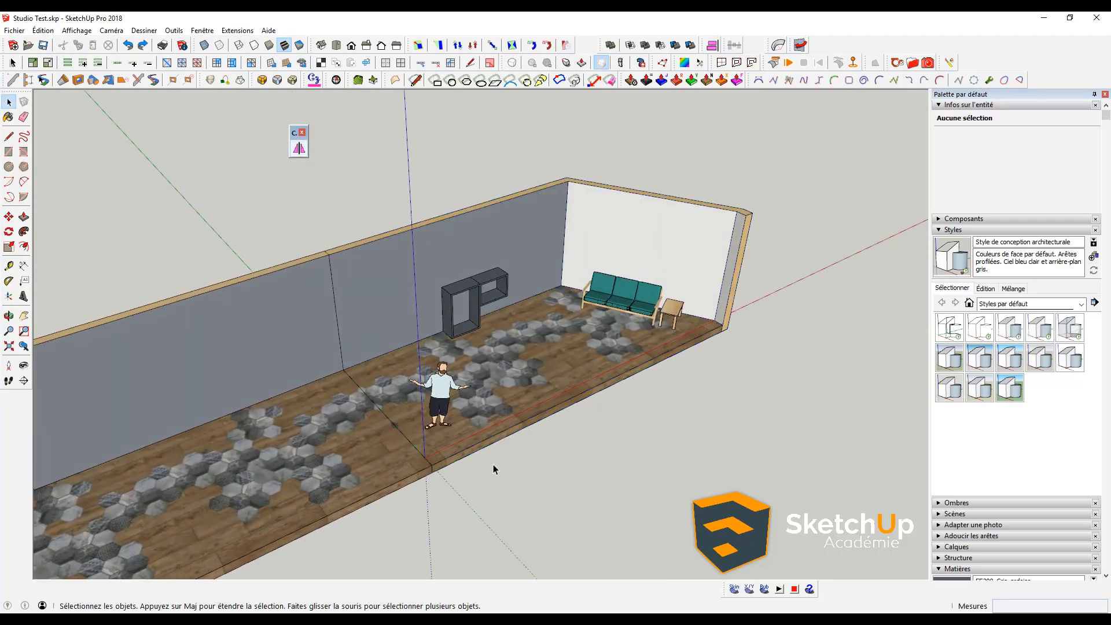
Step: Reselect the furniture group, try a first mirror plane, then cancel it
left_click(455, 294)
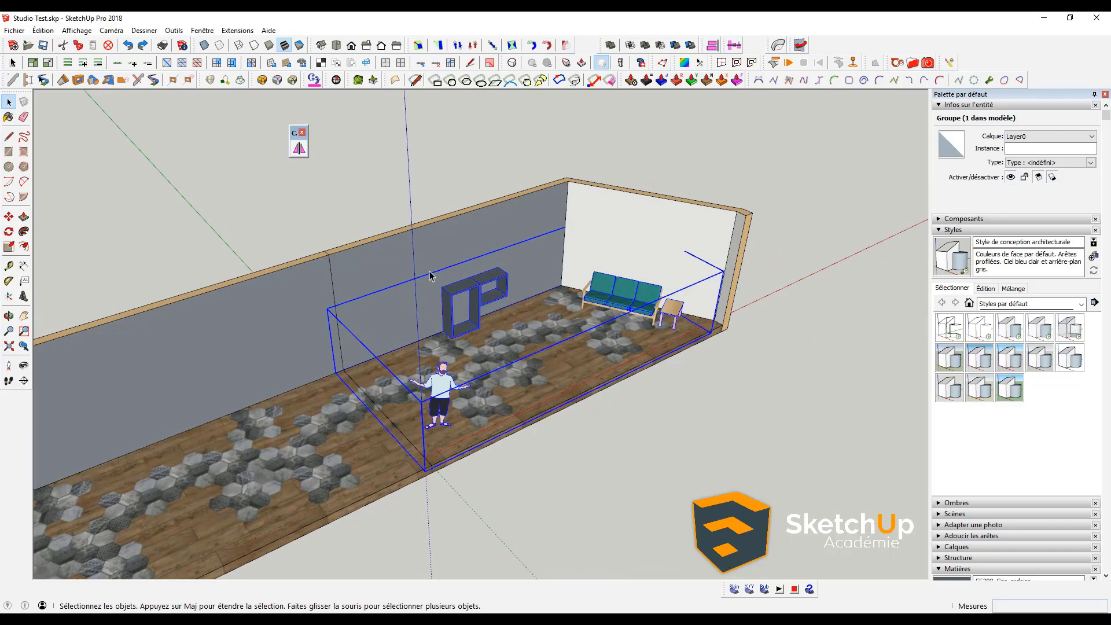
middle_click_drag(457, 391, 516, 382)
left_click(300, 148)
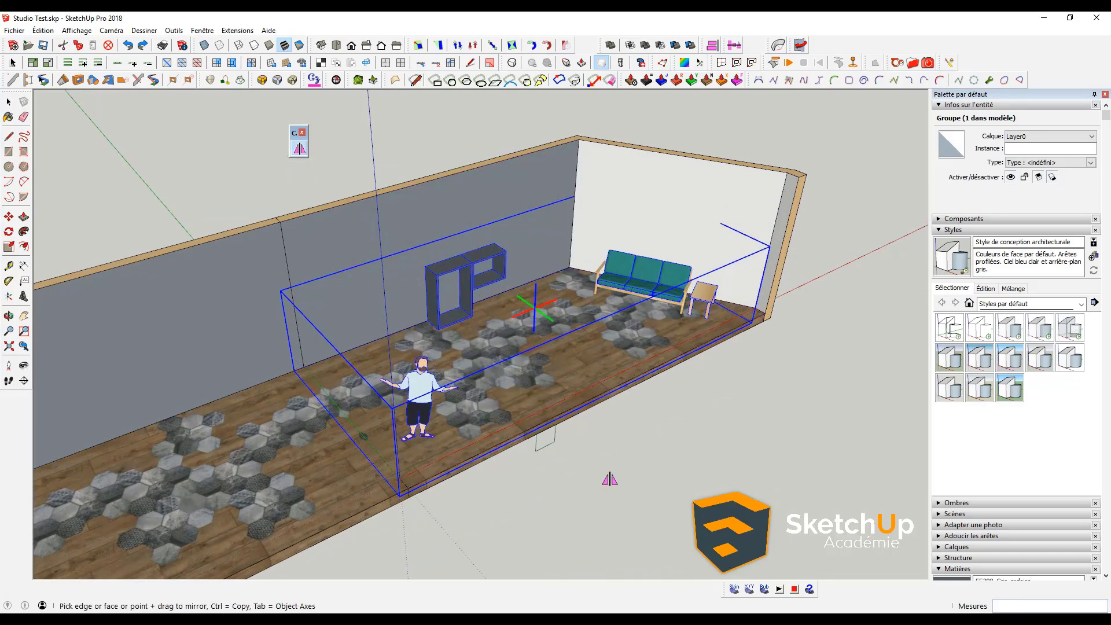
left_click_drag(579, 485, 660, 443)
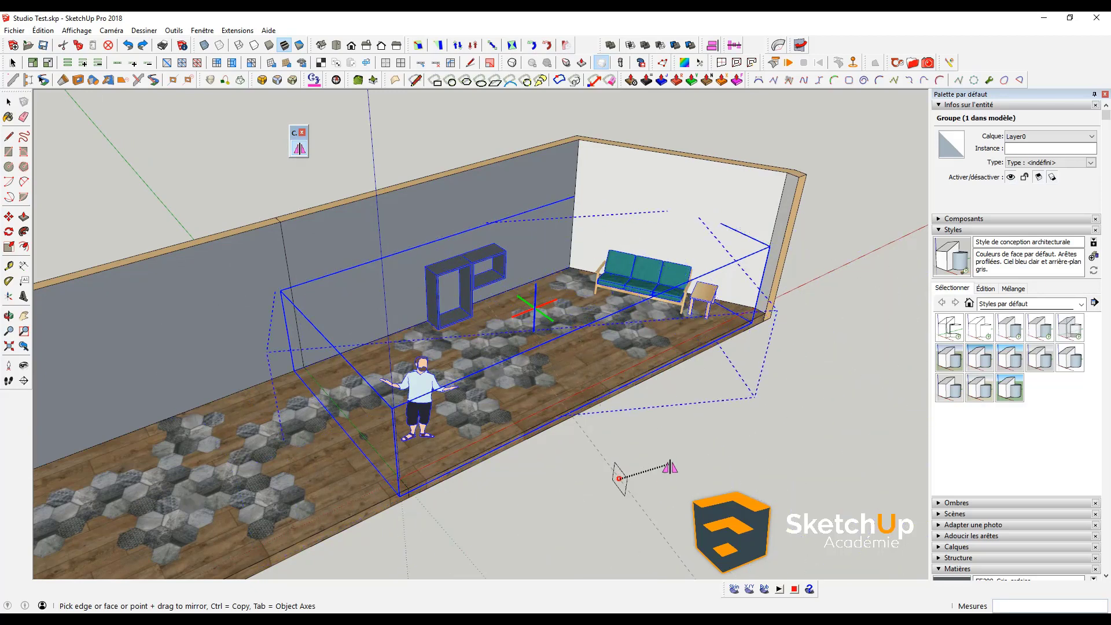
scroll(649, 446, "down", 2)
scroll(626, 449, "down", 2)
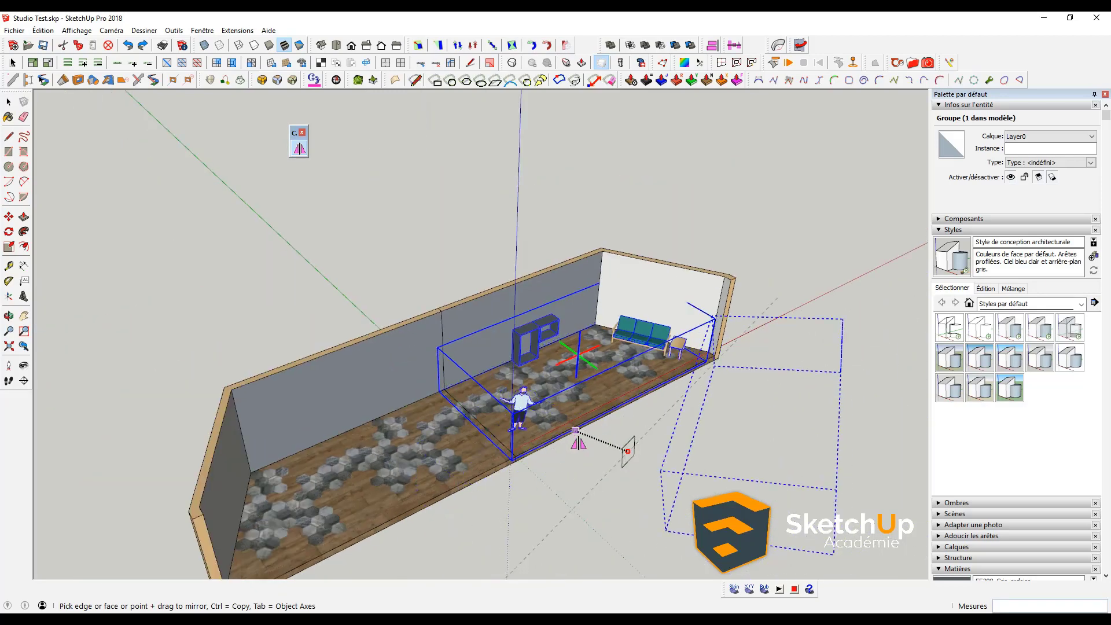
key("space")
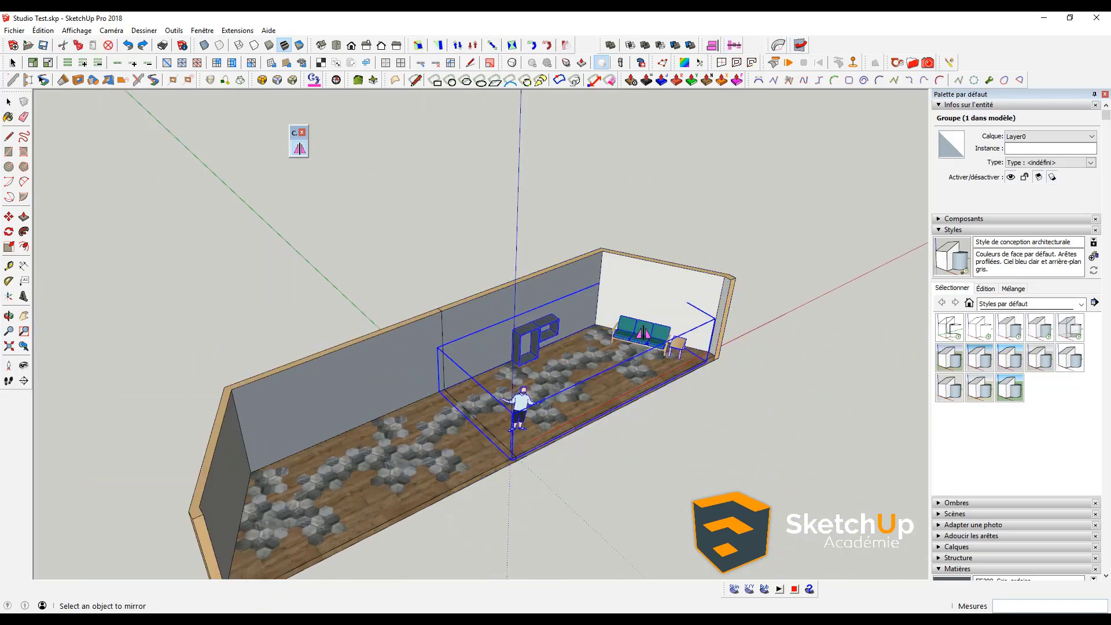
scroll(645, 331, "up", 2)
Step: Retry the mirror from the box corner and test orientations, then undo and cancel
left_click(300, 148)
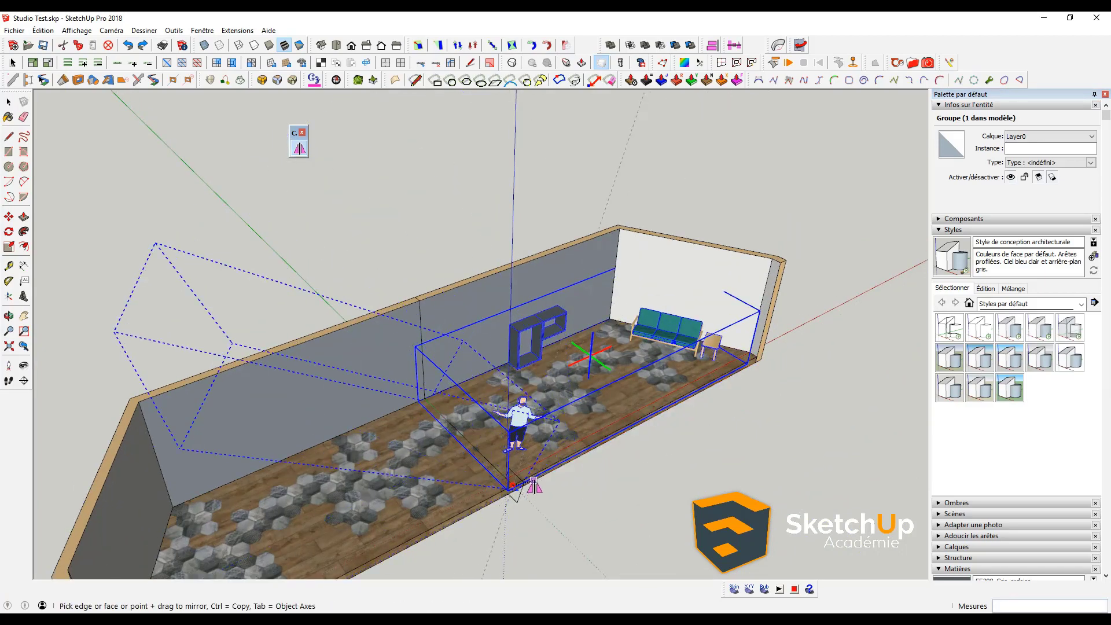
left_click_drag(513, 487, 440, 441)
mouse_move(428, 492)
left_mouse_down()
mouse_move(561, 466)
mouse_move(480, 452)
left_mouse_up()
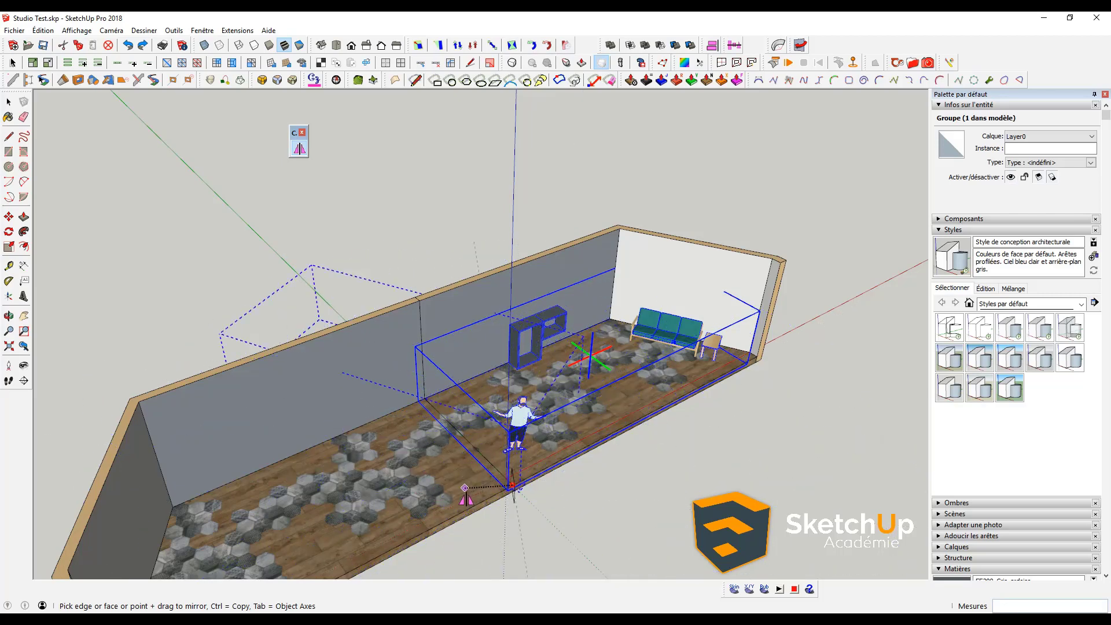
mouse_move(480, 452)
left_mouse_down()
mouse_move(539, 501)
mouse_move(470, 460)
mouse_move(500, 506)
mouse_move(481, 535)
left_mouse_up()
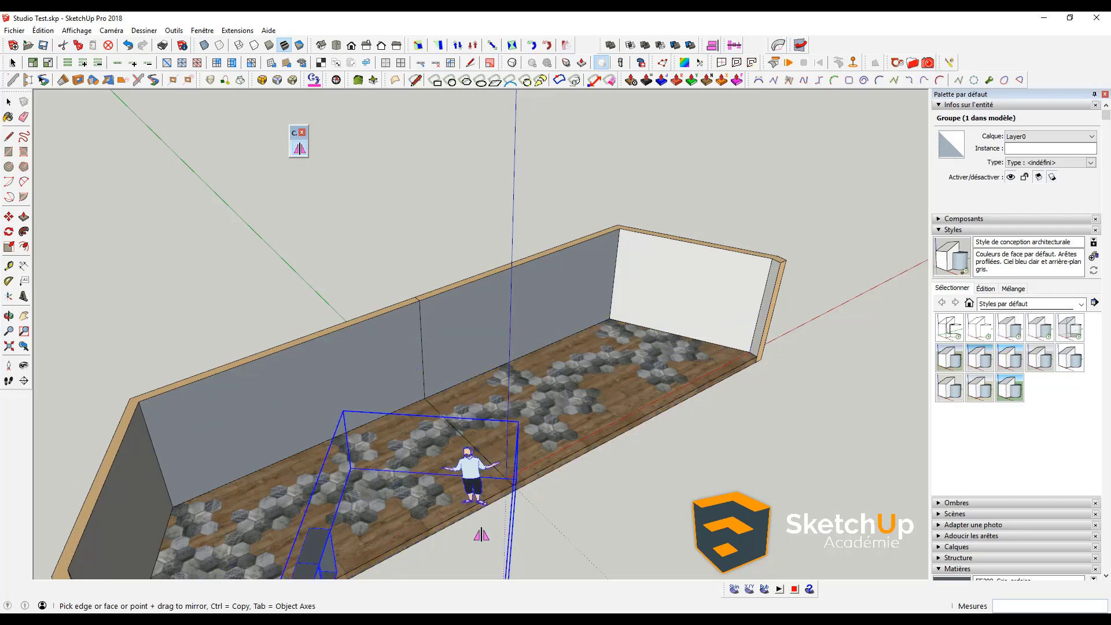
middle_click_drag(481, 535, 285, 454)
scroll(285, 454, "up", 2)
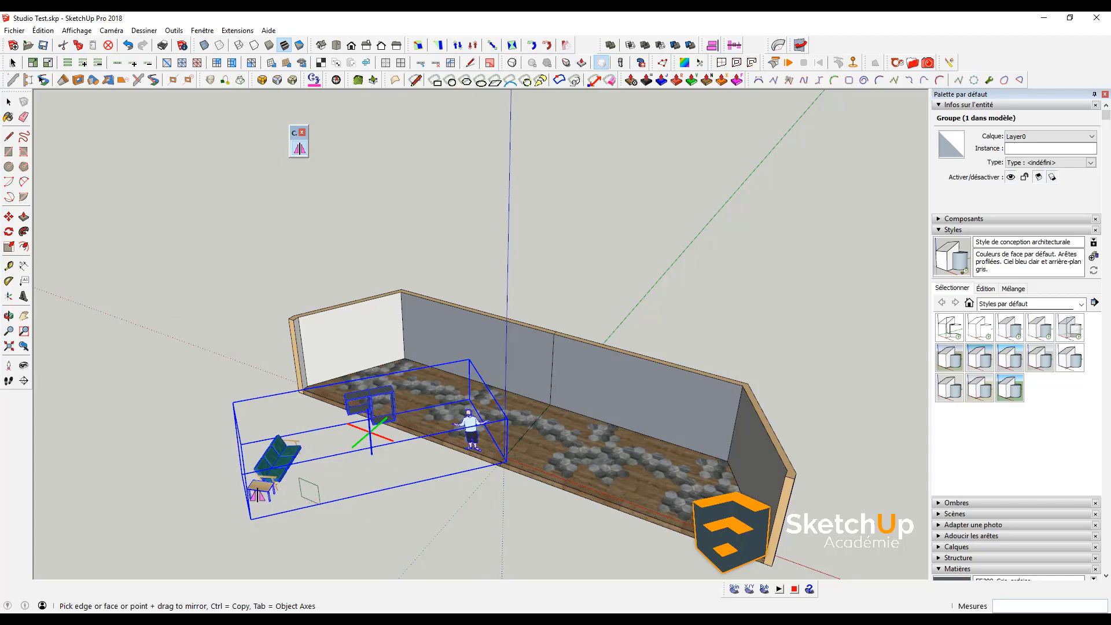
middle_click_drag(311, 499, 480, 491)
key("ctrl+z")
key("space")
scroll(547, 452, "up", 3)
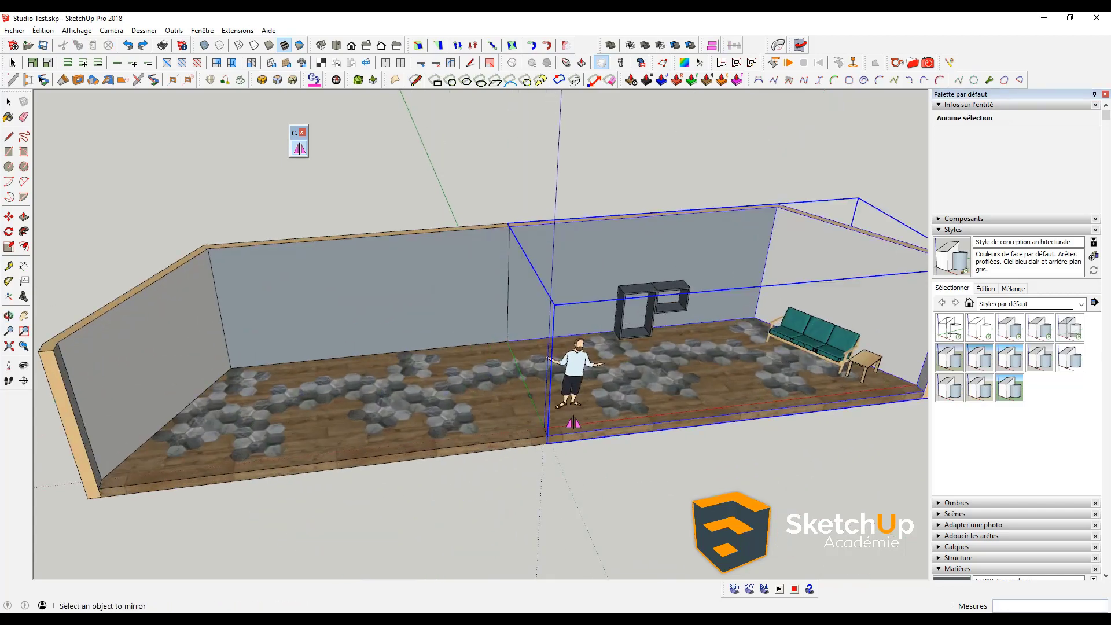
Step: Mirror a copy of the furniture group about the floor corner into the room's other half
left_click(298, 148)
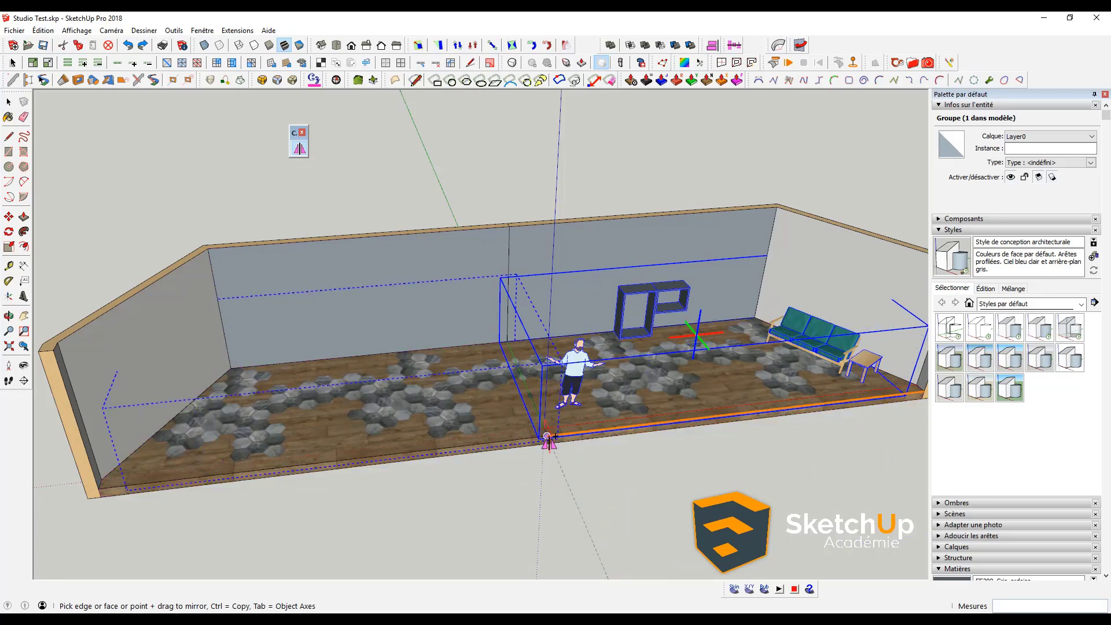
mouse_move(547, 437)
left_mouse_down()
mouse_move(602, 479)
mouse_move(630, 439)
mouse_move(583, 460)
mouse_move(618, 476)
mouse_move(640, 439)
left_mouse_up()
mouse_move(640, 439)
middle_mouse_down()
mouse_move(874, 337)
mouse_move(323, 373)
mouse_move(428, 513)
mouse_move(313, 446)
middle_mouse_up()
Step: Undo the mirrored furniture copy and reselect the original shelf, sofa, table and figure group
key("space")
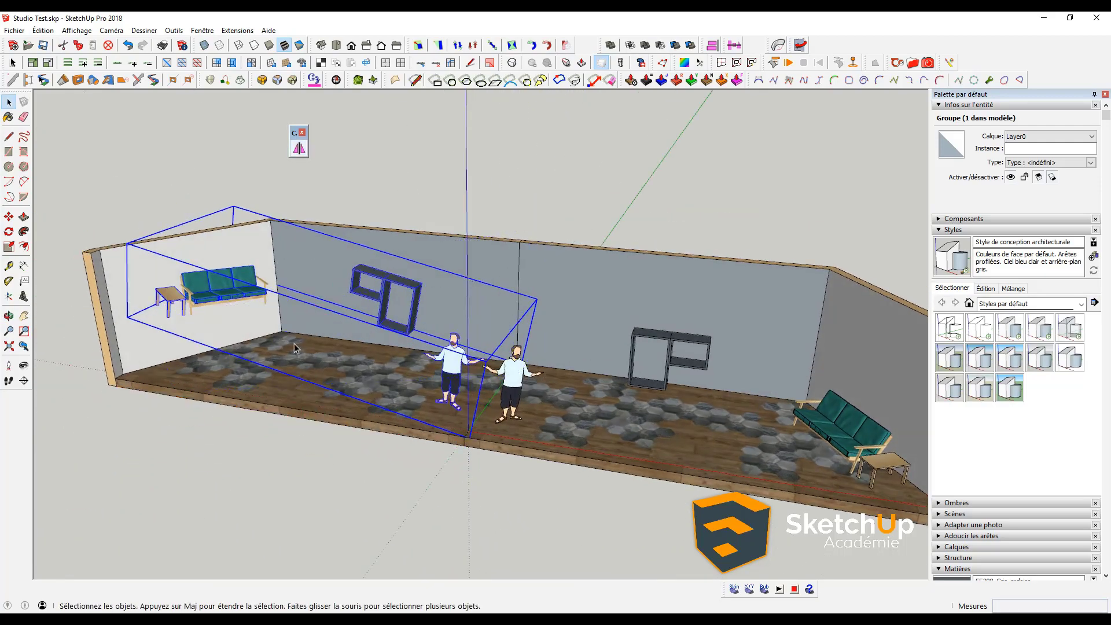
middle_click_drag(296, 348, 411, 519)
left_click(411, 519)
middle_click_drag(445, 451, 507, 472)
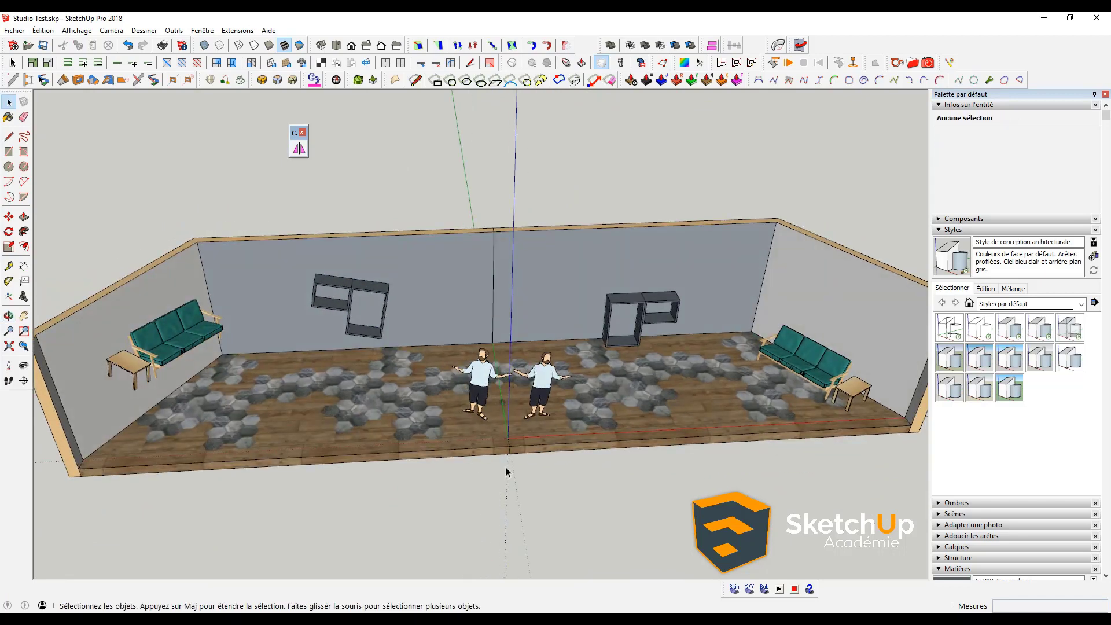
key("ctrl+z")
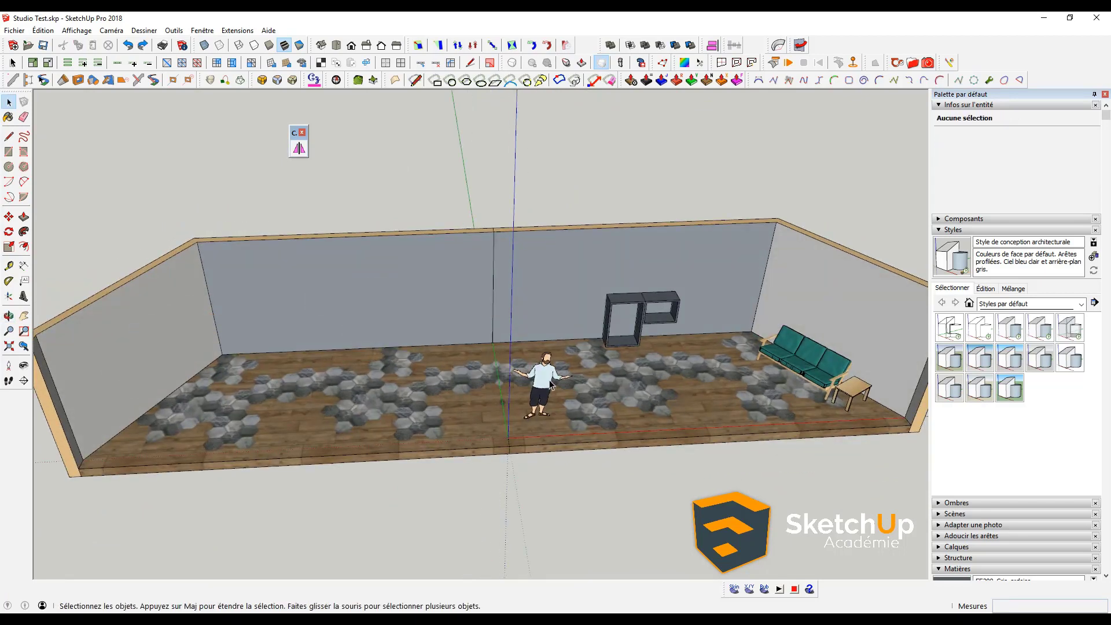
left_click(550, 382)
mouse_move(549, 382)
middle_mouse_down()
mouse_move(646, 303)
mouse_move(438, 422)
middle_mouse_up()
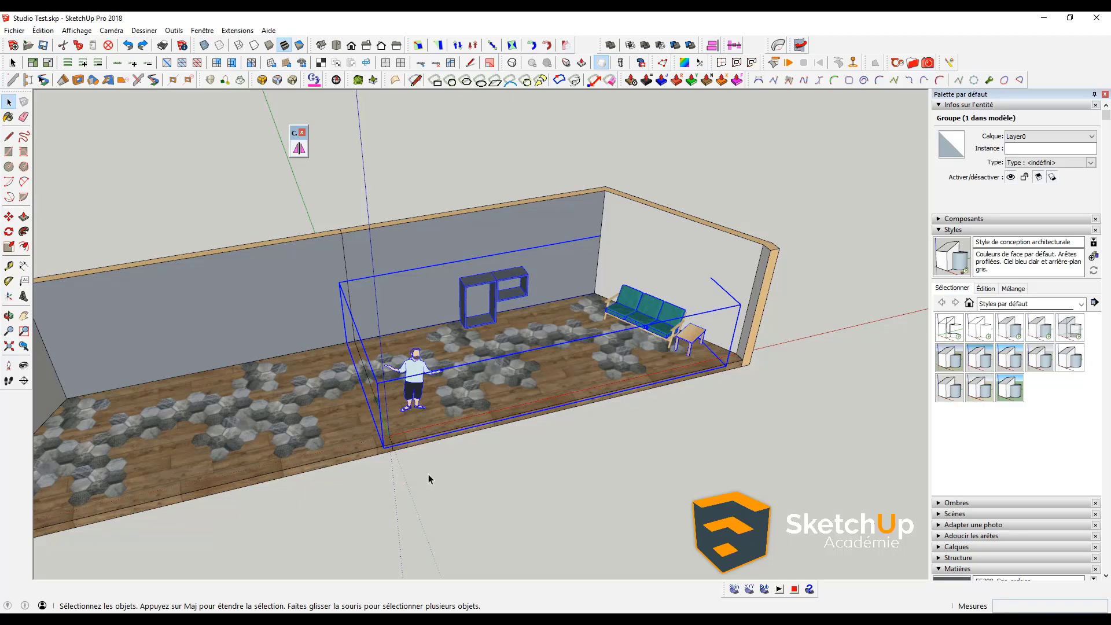
Step: Mirror the furniture group in place, toggling undo and redo to compare layouts
left_click(299, 148)
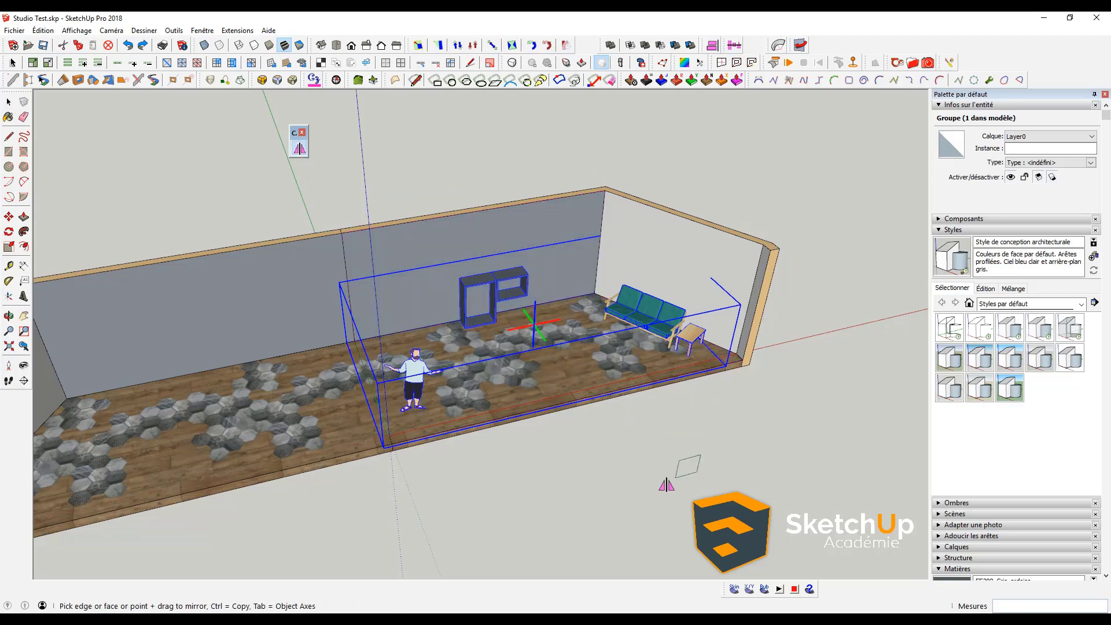
scroll(596, 462, "up", 2)
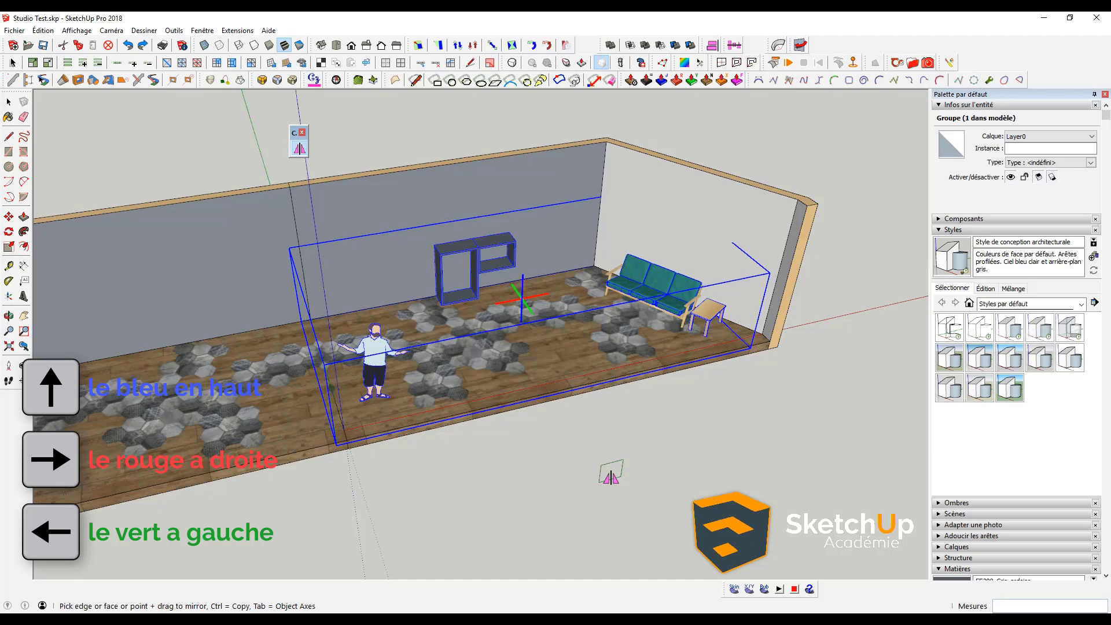
left_click(611, 478)
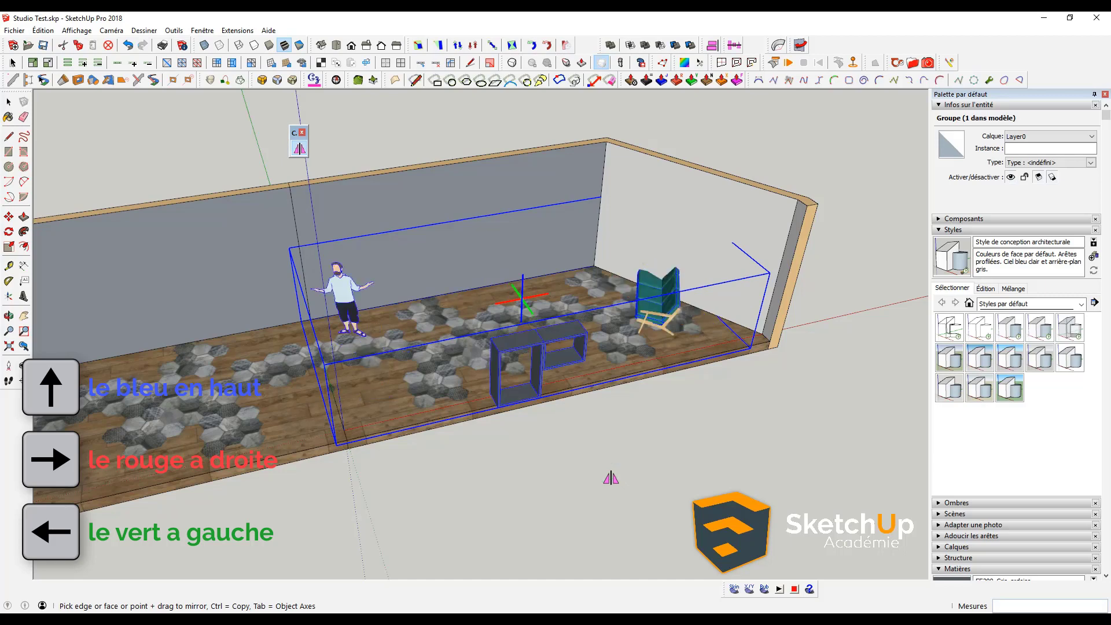
key("ctrl+z")
key("ctrl+y")
key("ctrl+z")
key("ctrl+y")
key("ctrl+z")
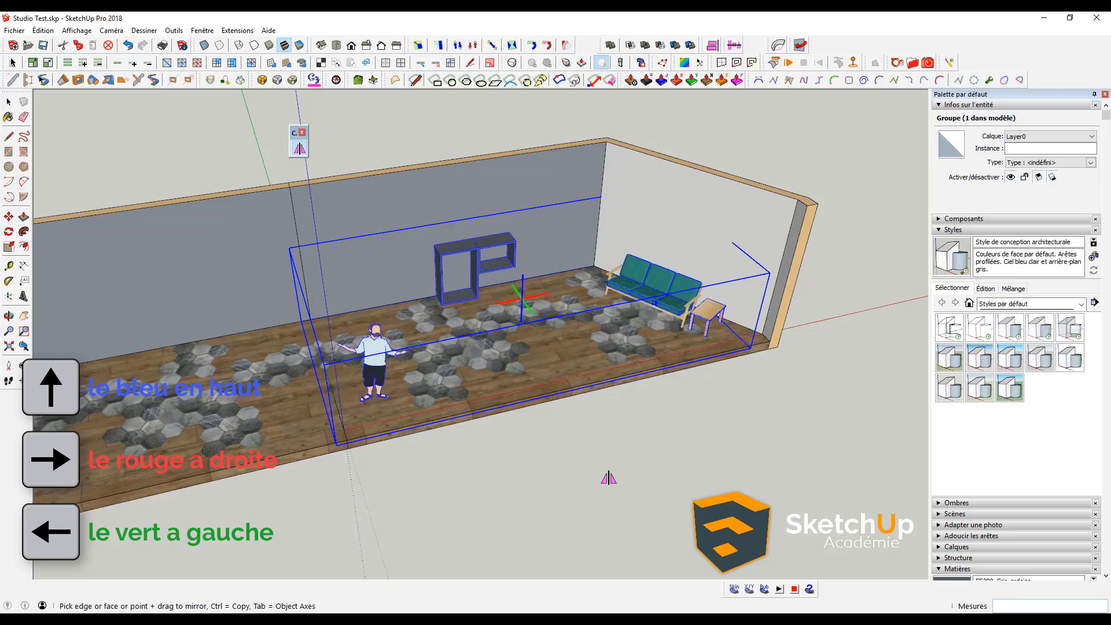
Step: Make a mirrored copy of the furniture with Ctrl, then undo it away
key("ctrl")
key("ctrl")
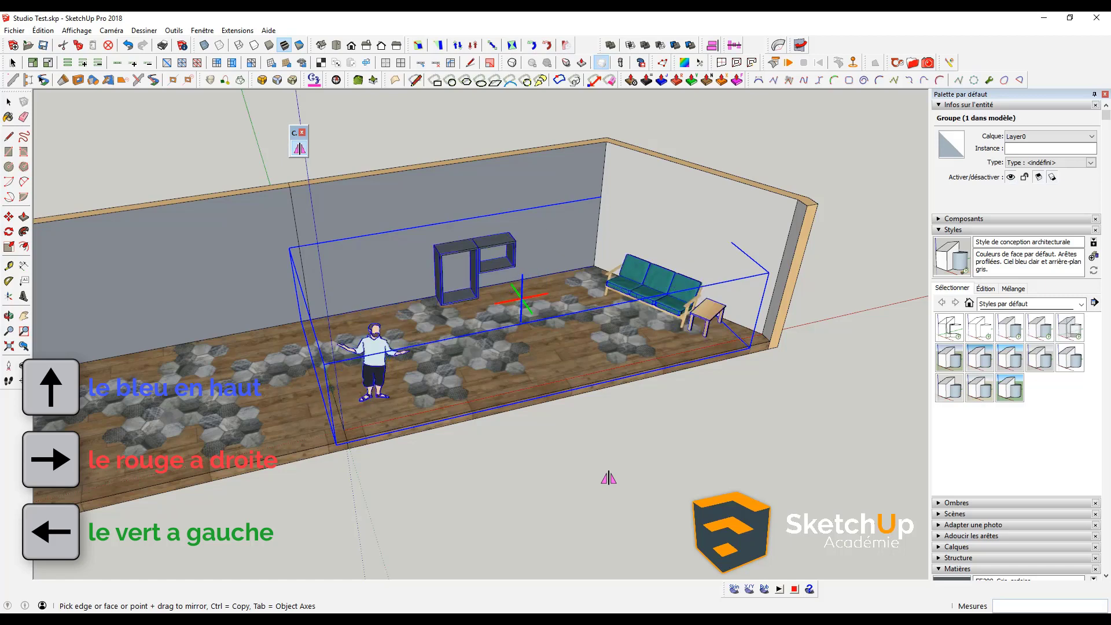
left_click(609, 478, "ctrl")
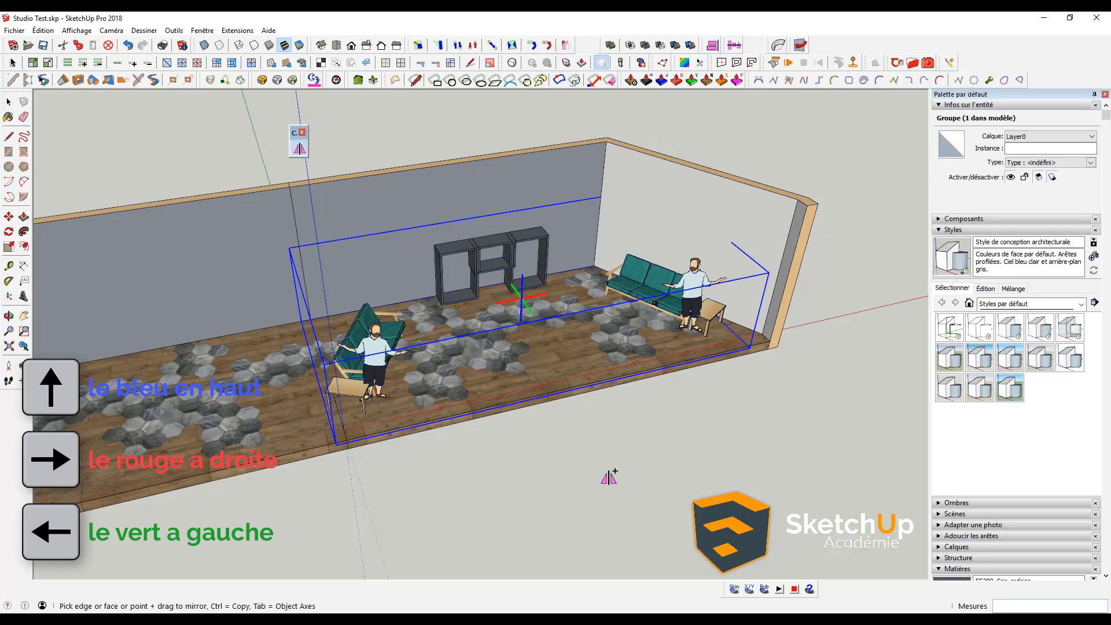
key("ctrl+z")
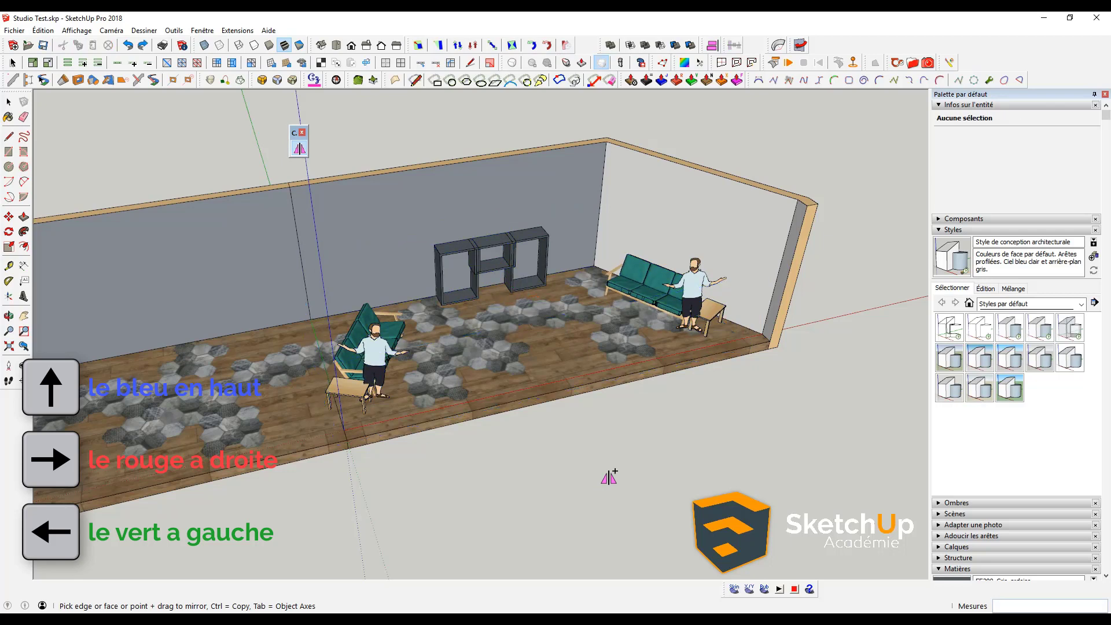
key("ctrl+z")
key("ctrl+z")
key("ctrl+z")
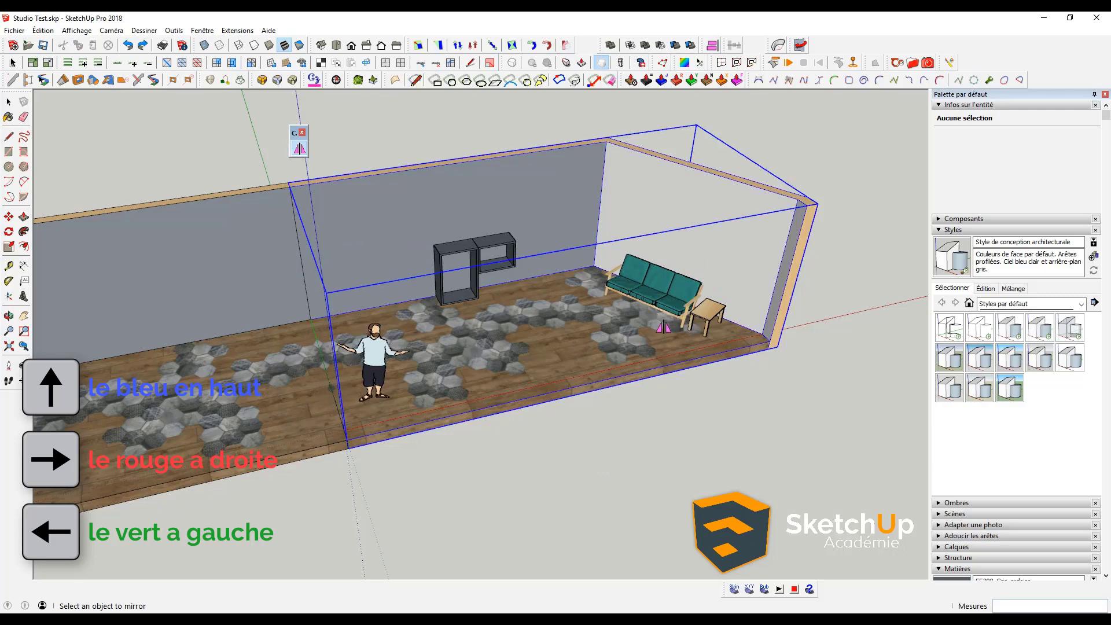
Step: Select the room group and try mirroring it about the back wall
key("space")
left_click(660, 344)
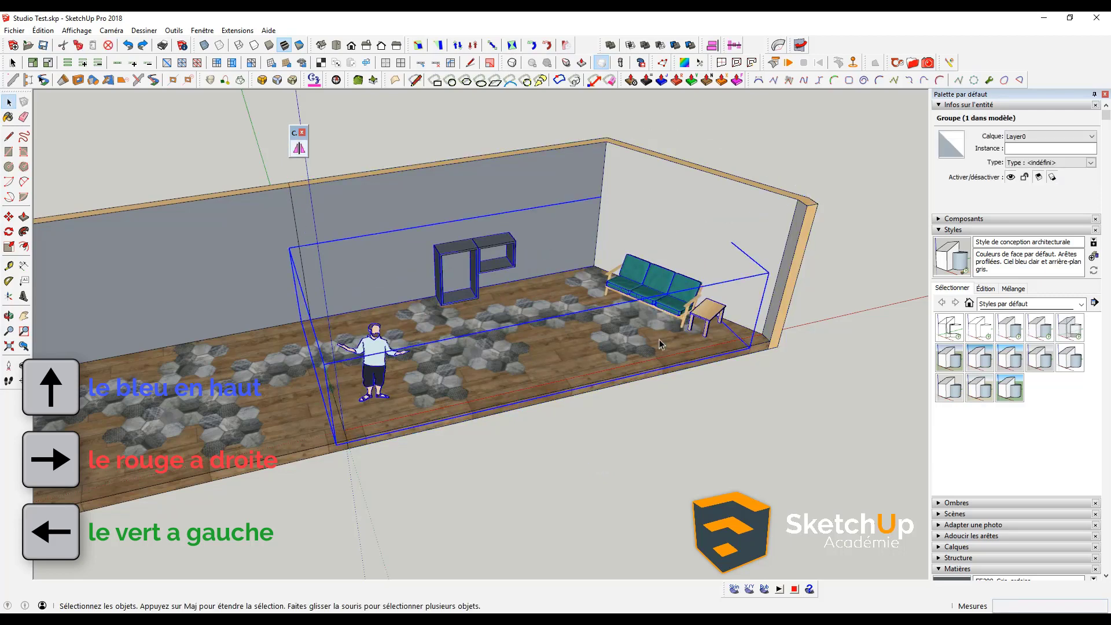
left_click(299, 148)
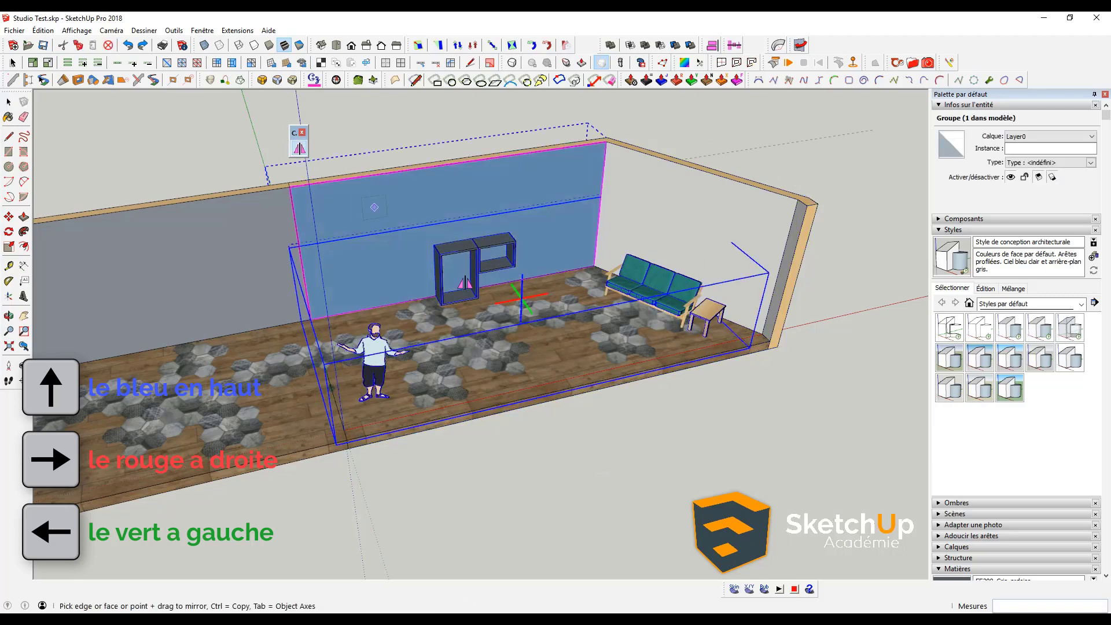
left_click(521, 313)
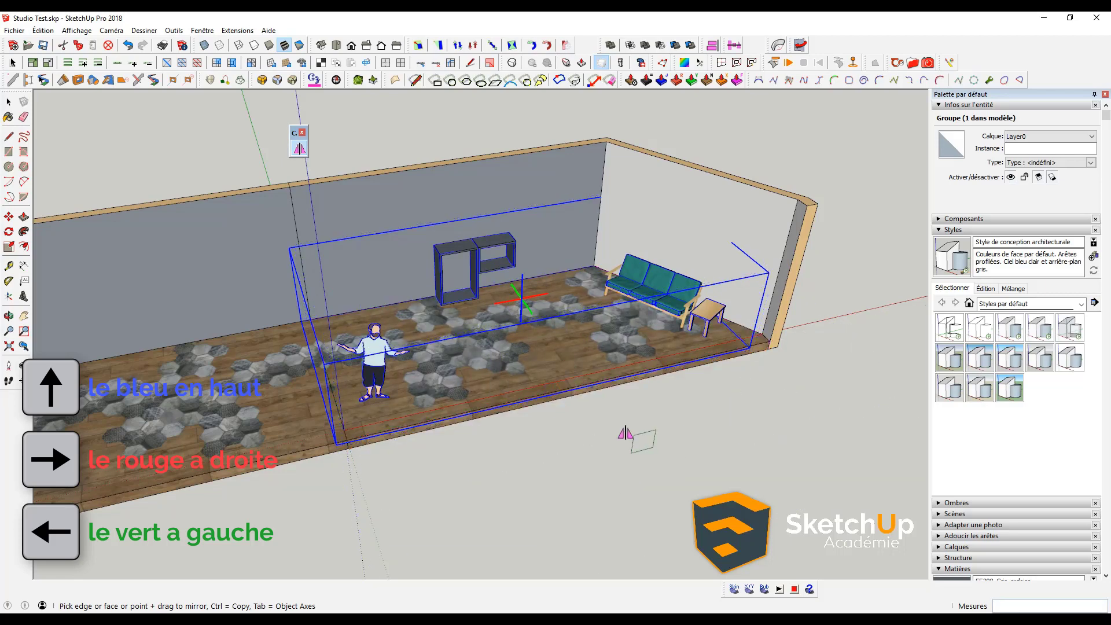
Step: Cancel the mirror and move to a higher, more top-down view of the room
middle_click_drag(637, 429, 691, 385)
key("space")
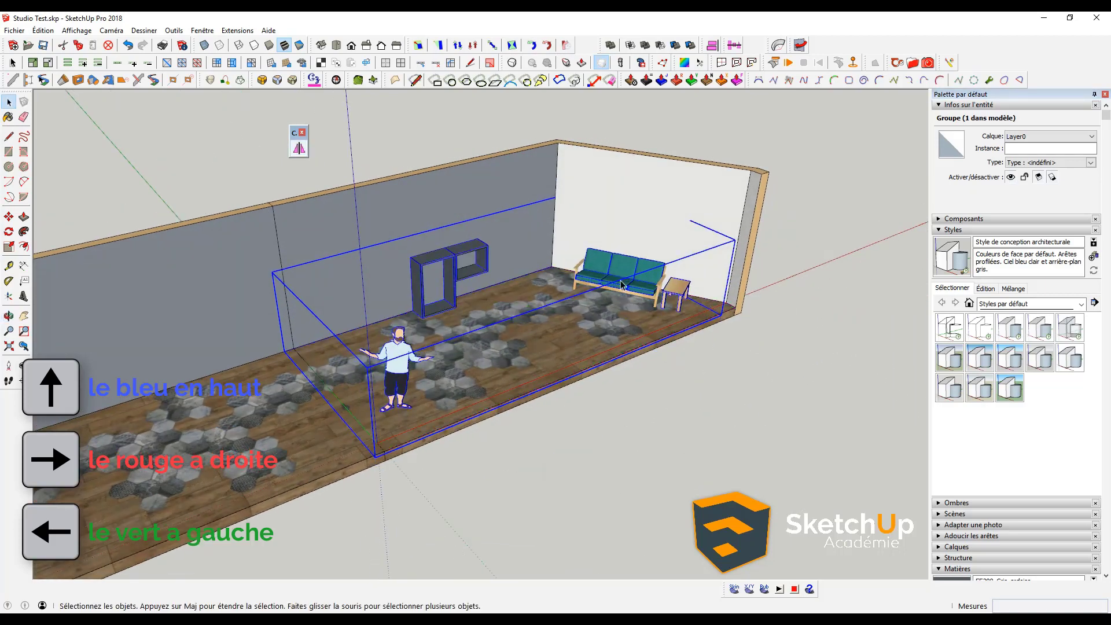
scroll(573, 263, "up", 3)
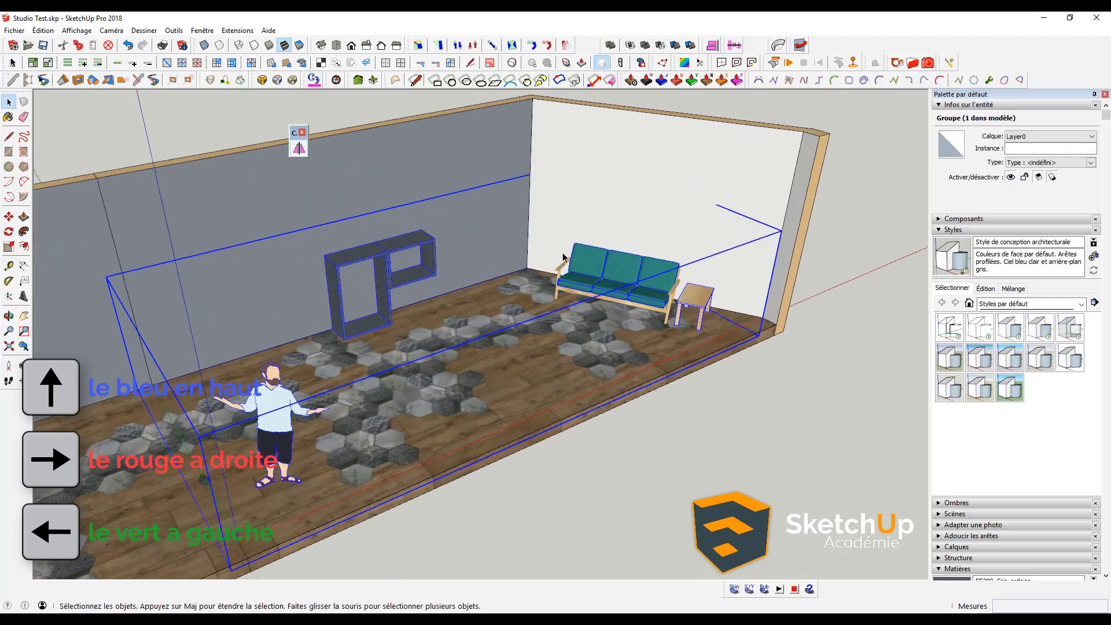
middle_click_drag(648, 280, 570, 369)
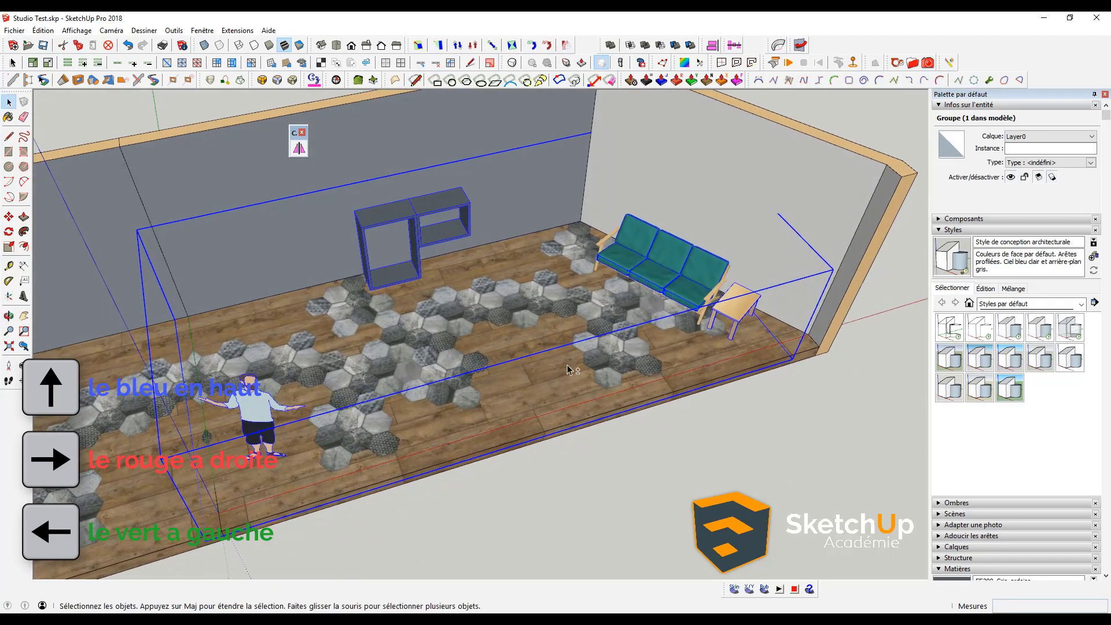
scroll(567, 368, "down", 2)
scroll(521, 388, "down", 2)
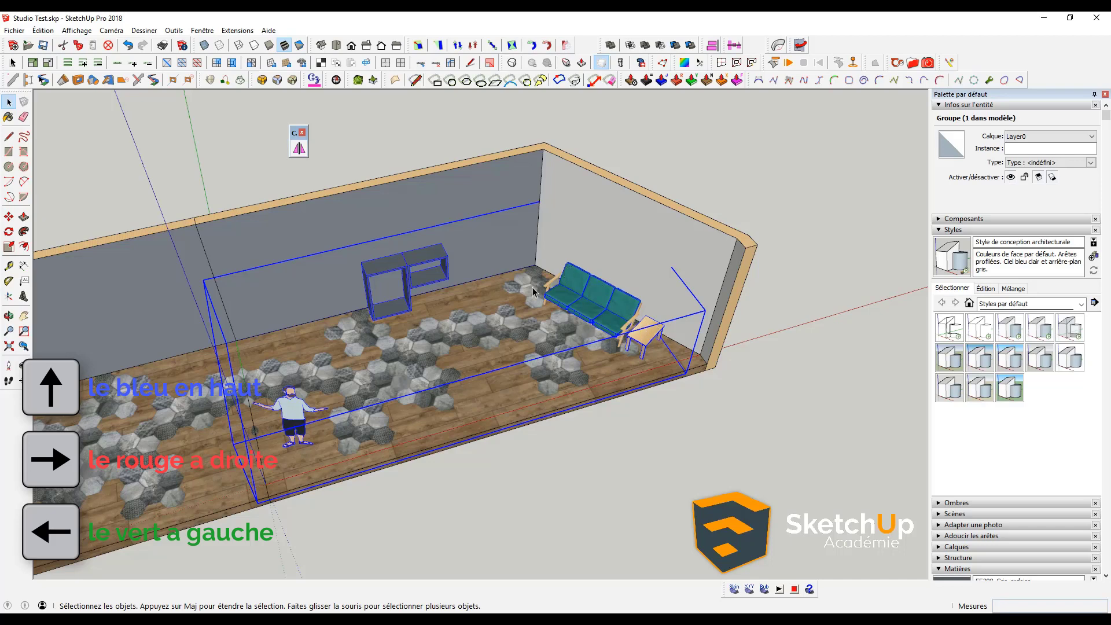
key("h")
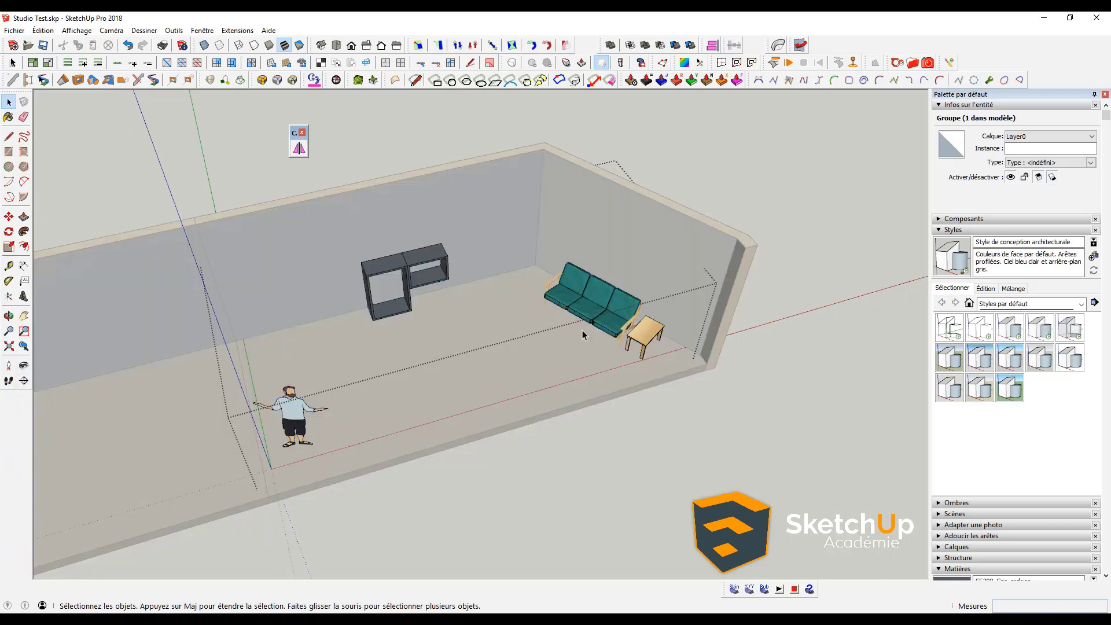
left_click(583, 335)
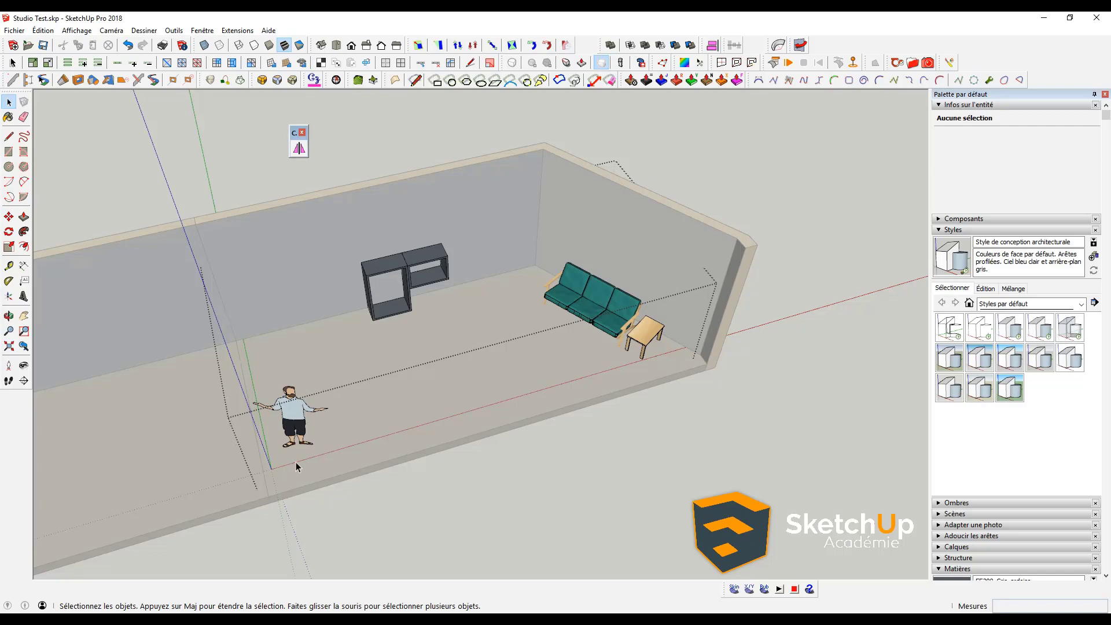
left_click(578, 328)
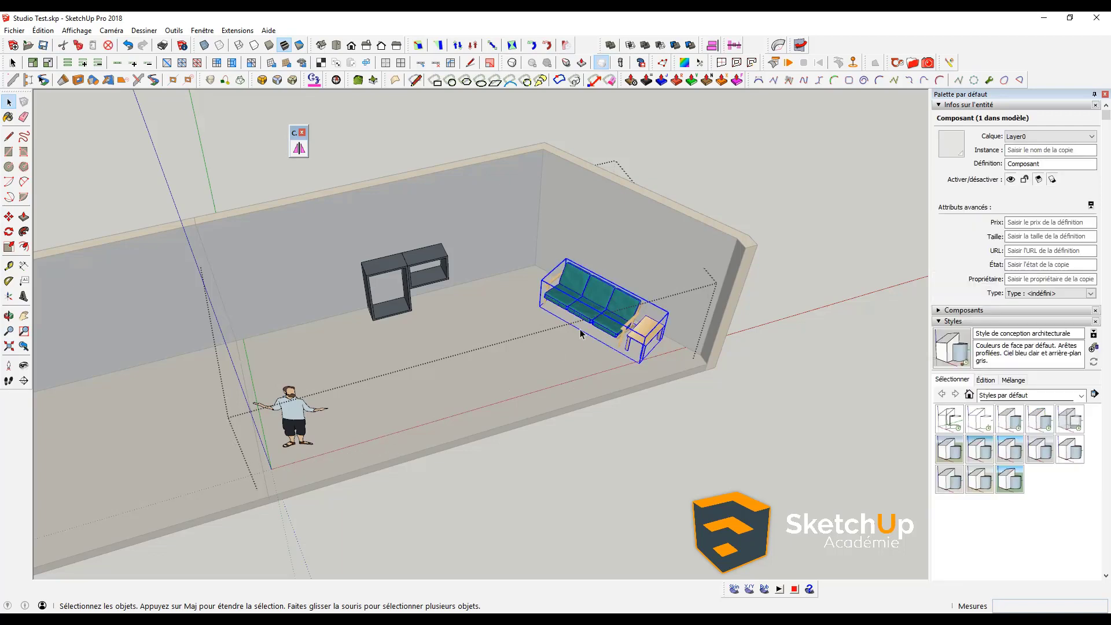
left_click(299, 148)
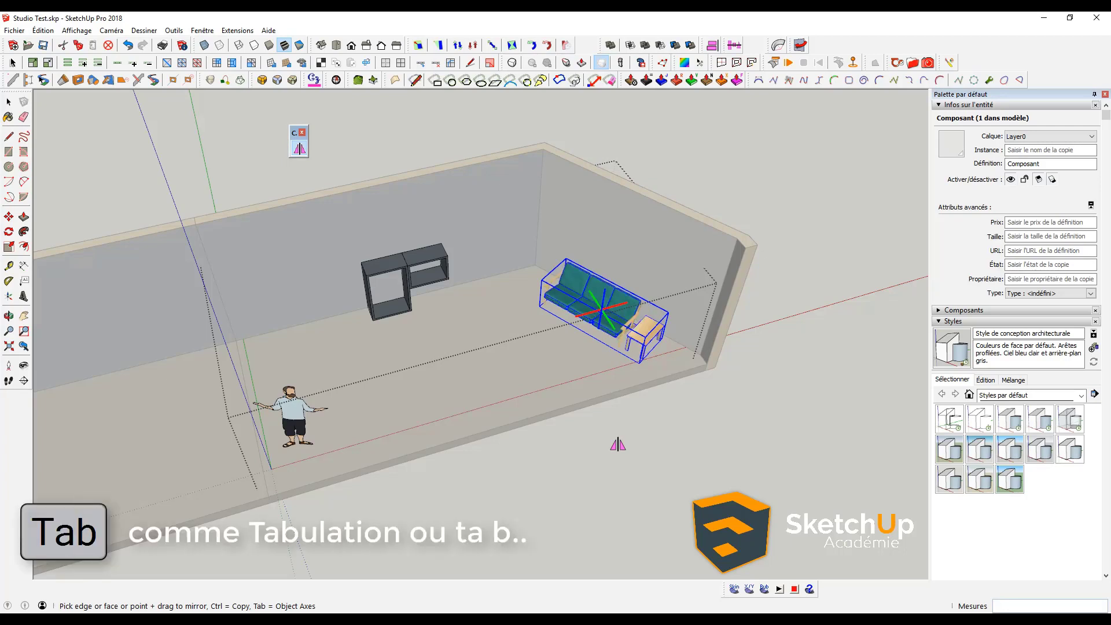
key("Tab")
key("Tab")
key("Tab")
key("Tab")
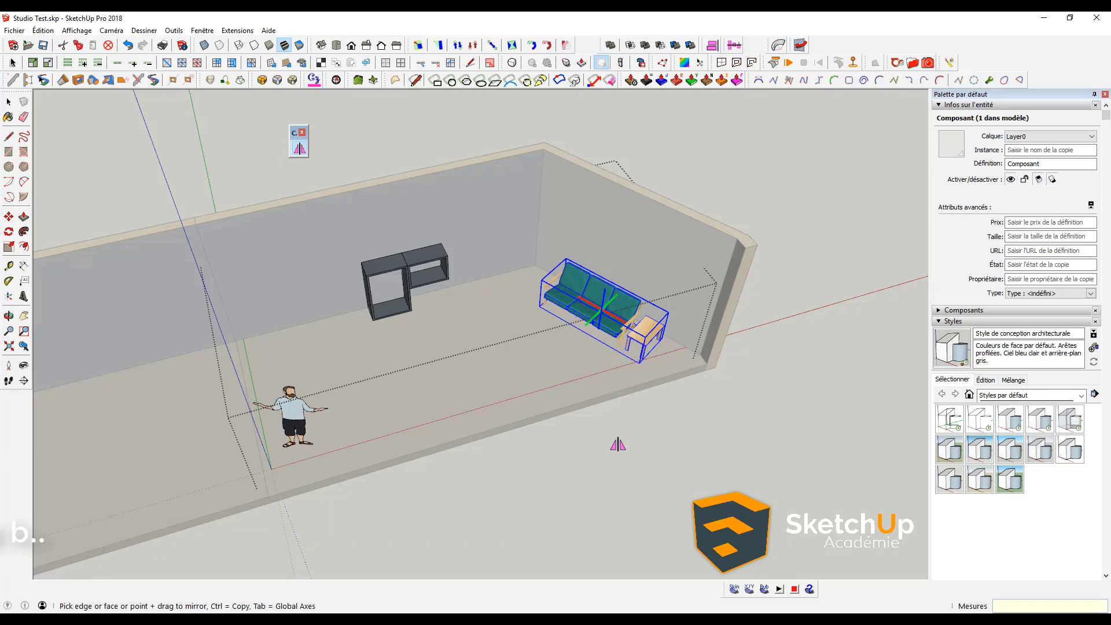
key("Tab")
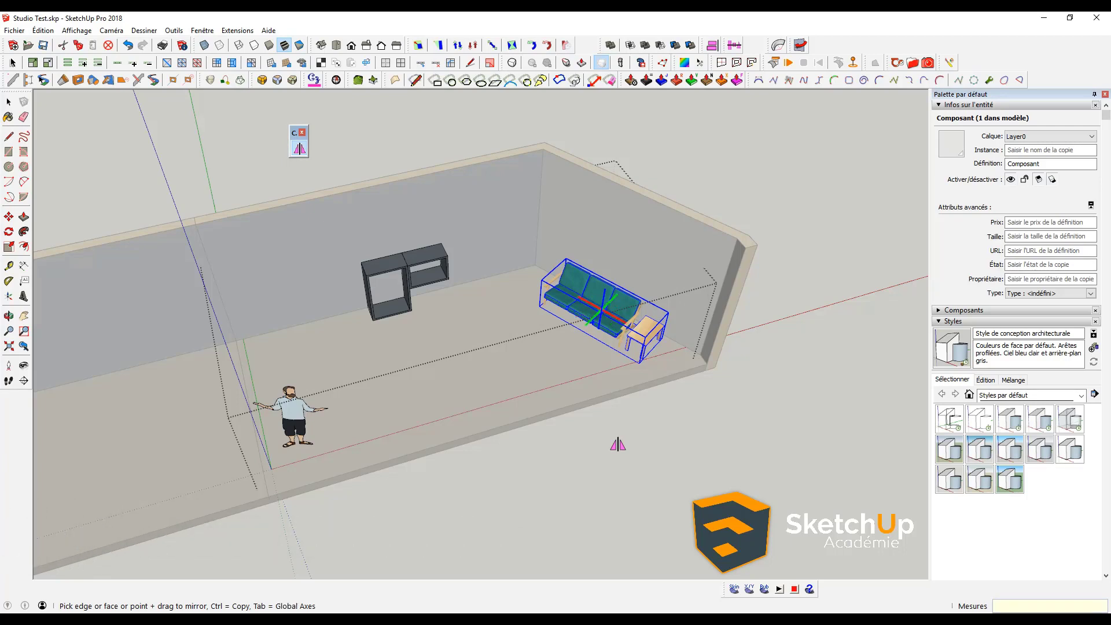
key("Tab")
key("Tab")
left_click(617, 445)
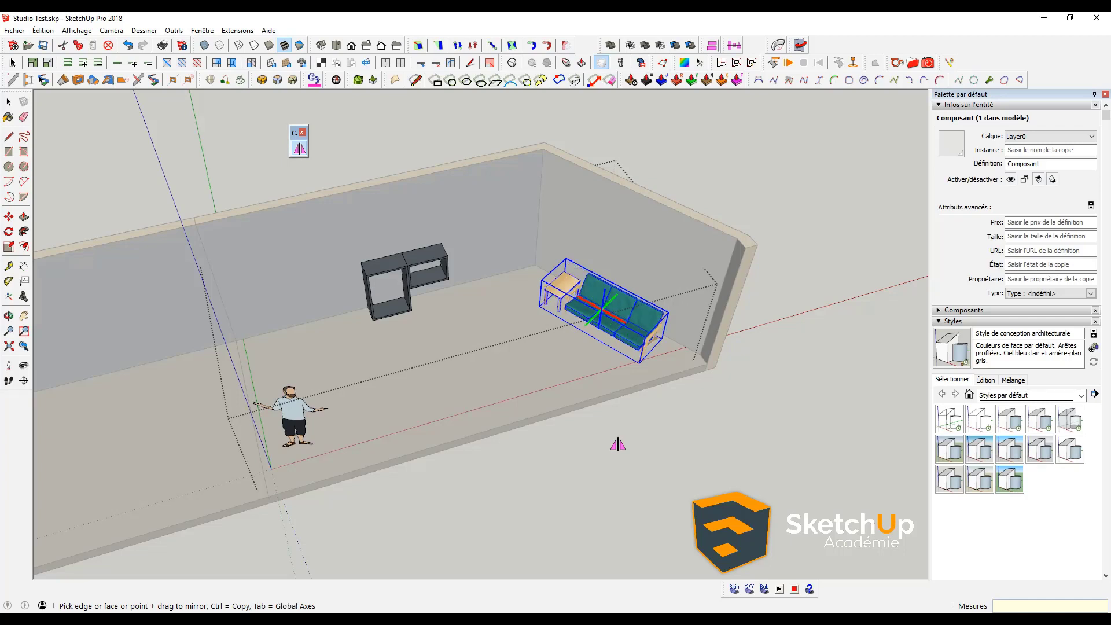
left_click(618, 444)
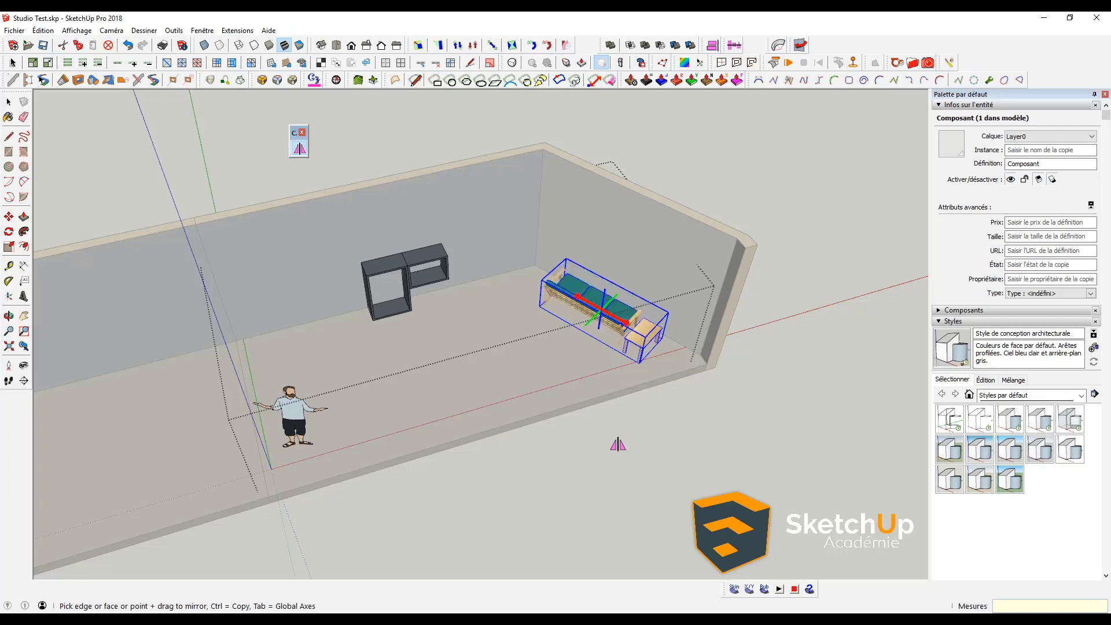
left_click(618, 445)
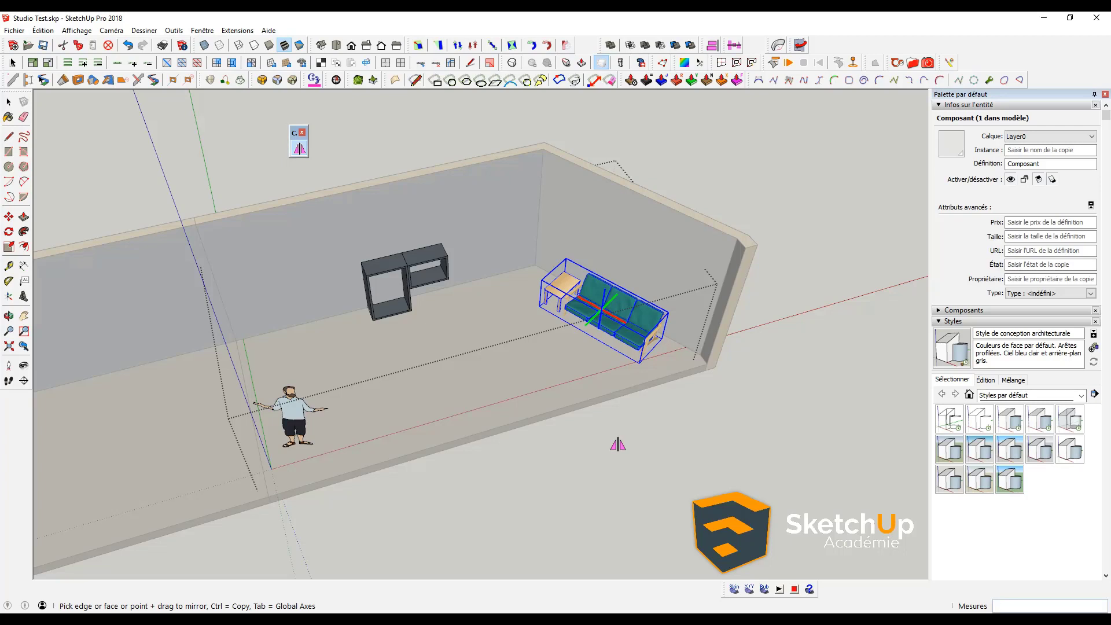
key("Right")
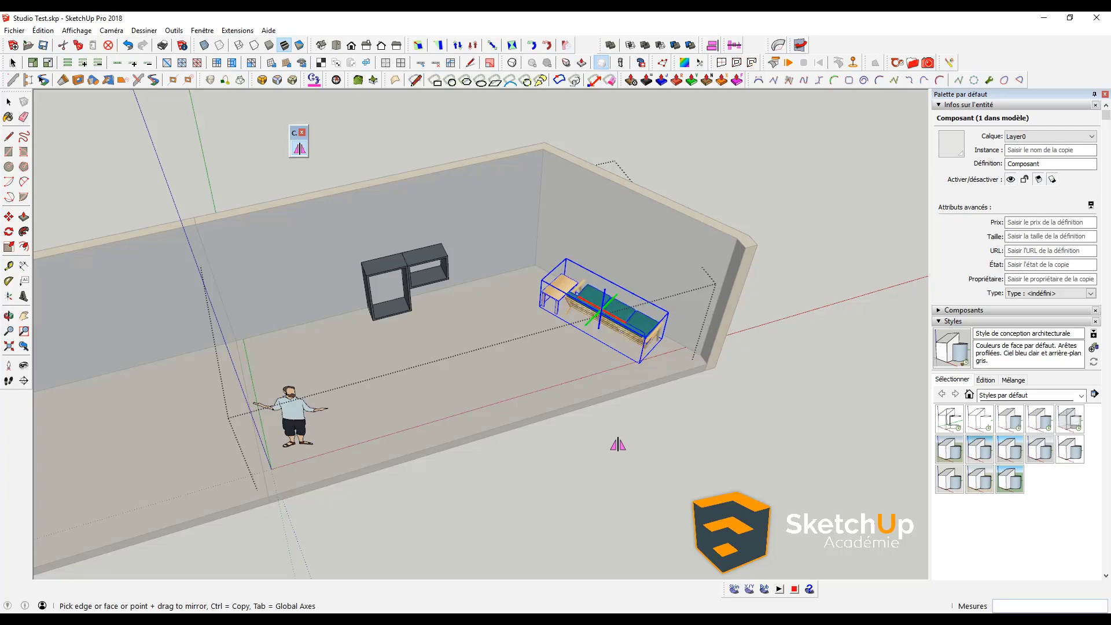
key("Left")
key("Up")
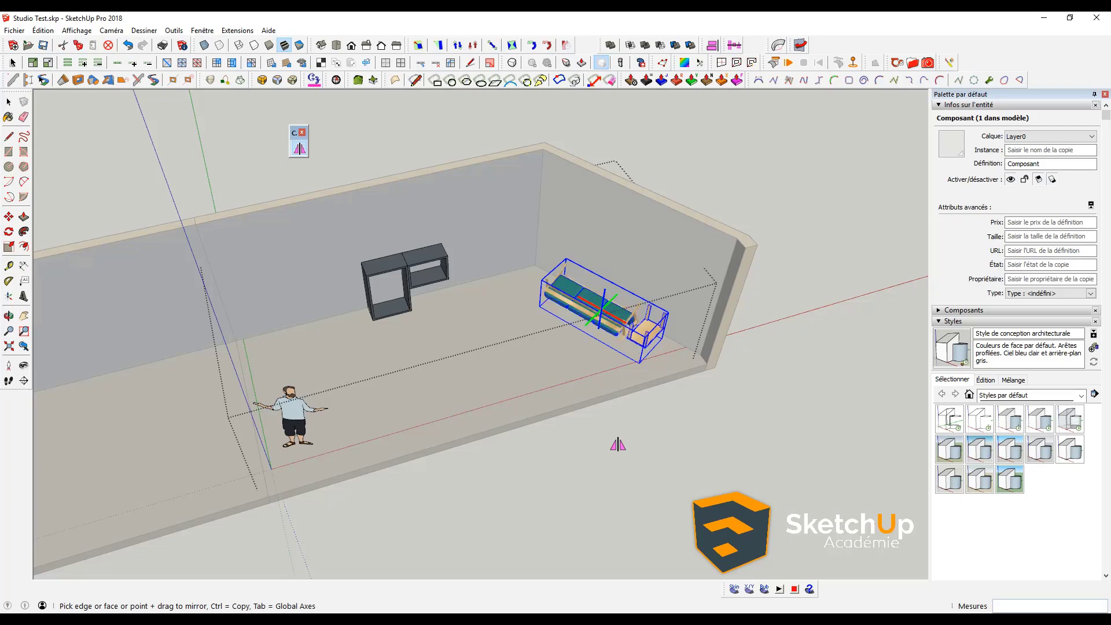
key("Up")
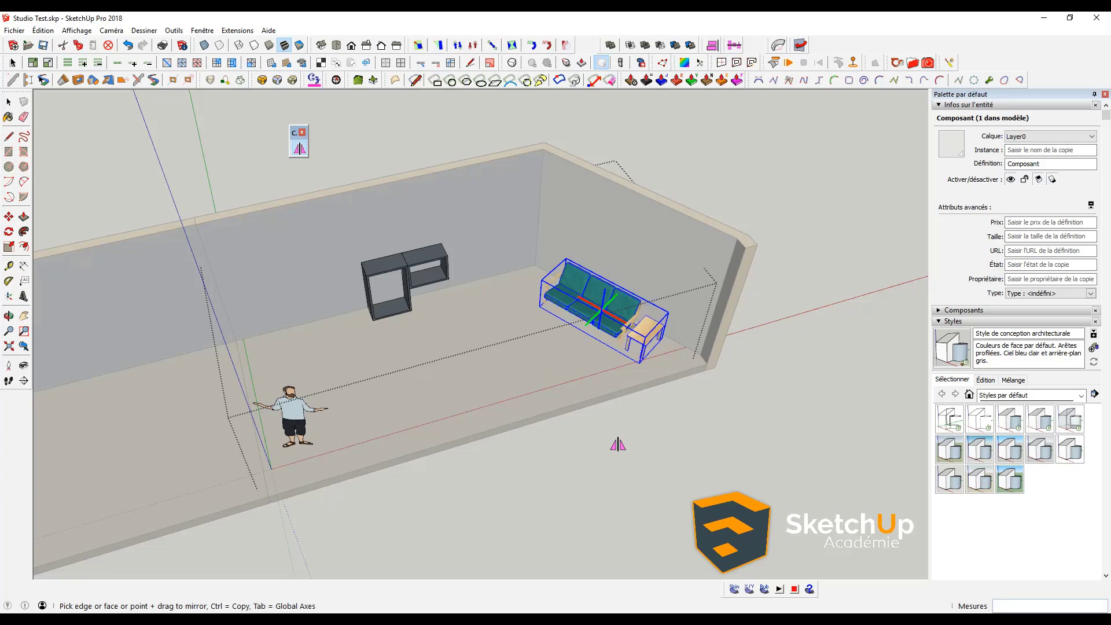
Step: Place a mirrored sofa-and-table copy beside the man, cycling its flip orientations
left_click(299, 149)
left_click(501, 431)
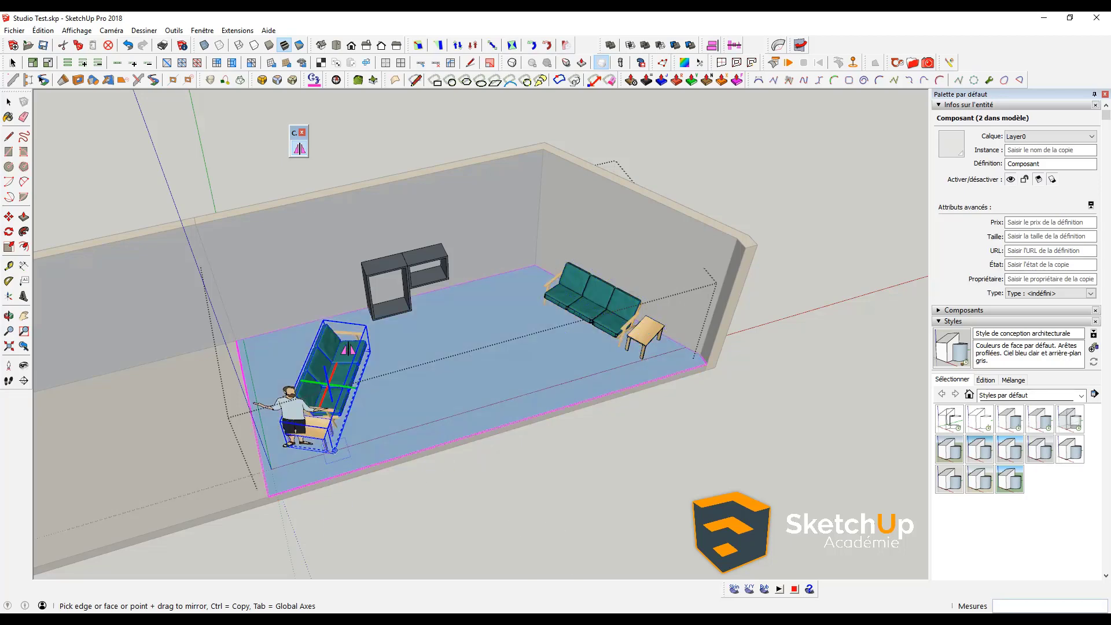
left_click(368, 380)
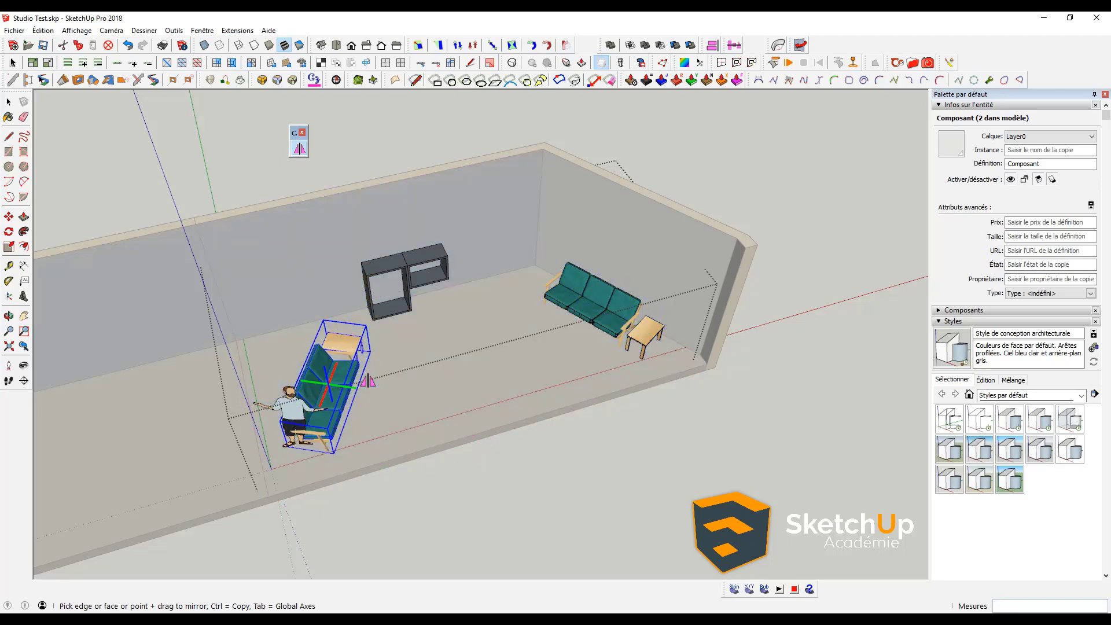
left_click(368, 380)
left_click(368, 380)
left_click(368, 380)
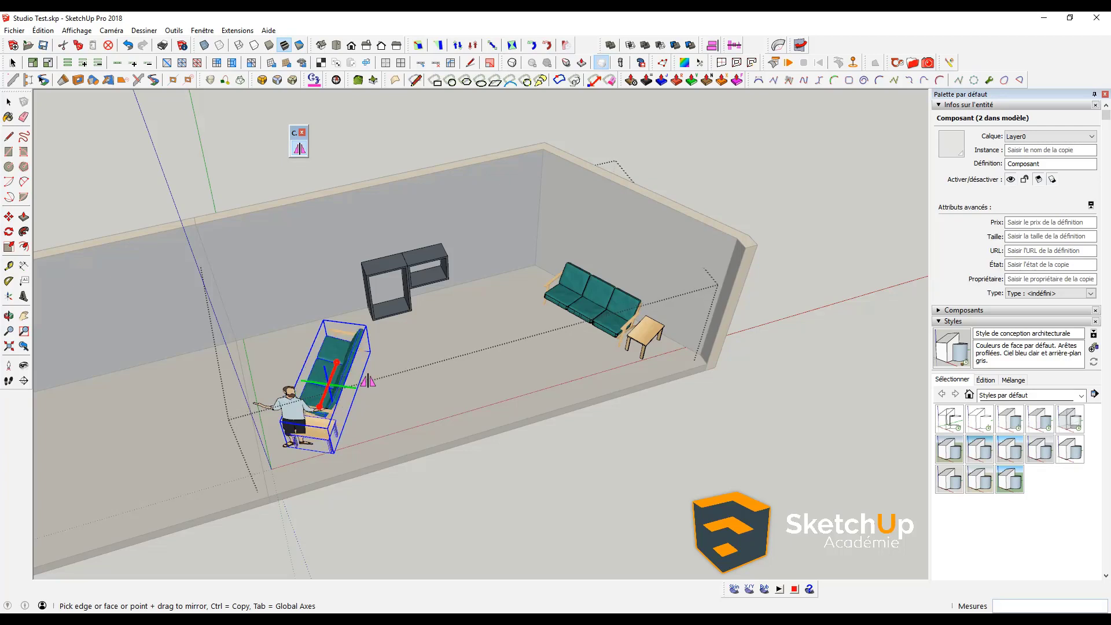
left_click(368, 380)
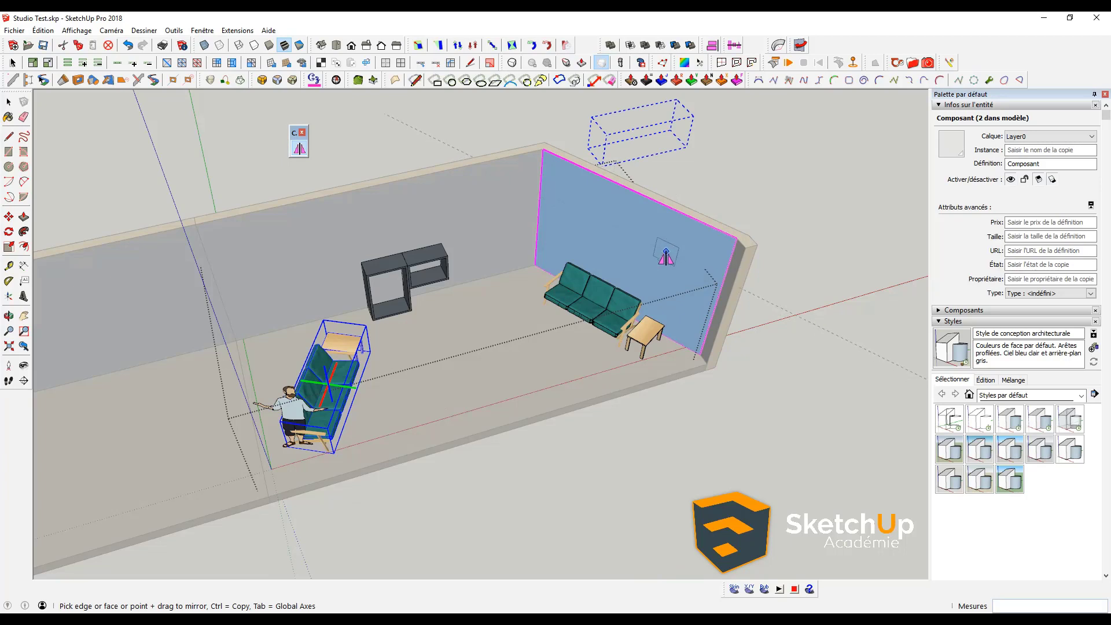
key("space")
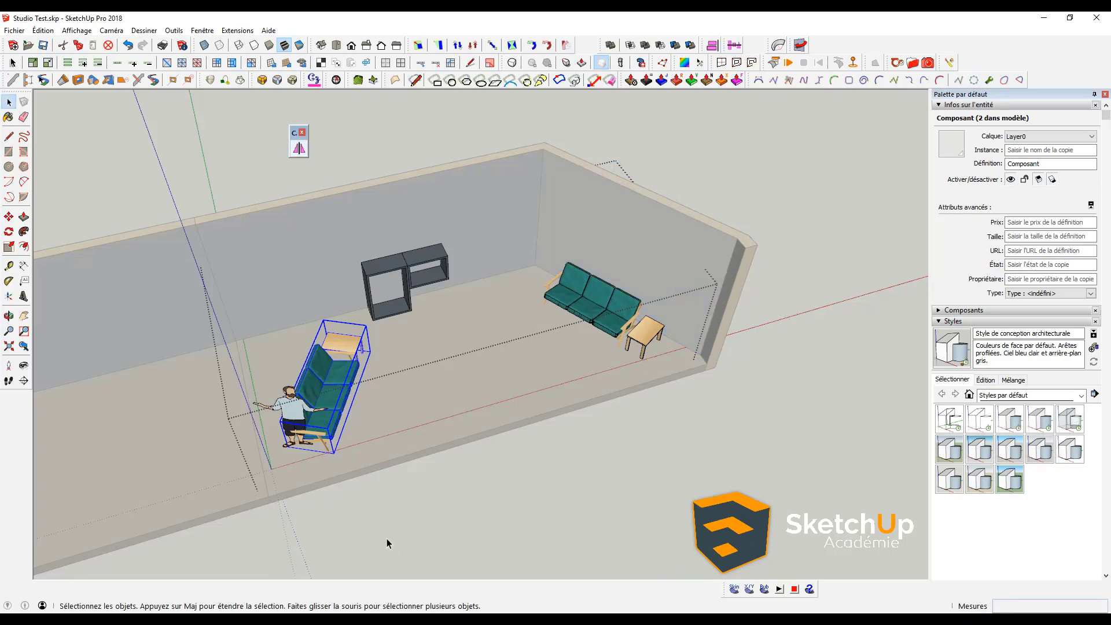
left_click_drag(289, 126, 273, 111)
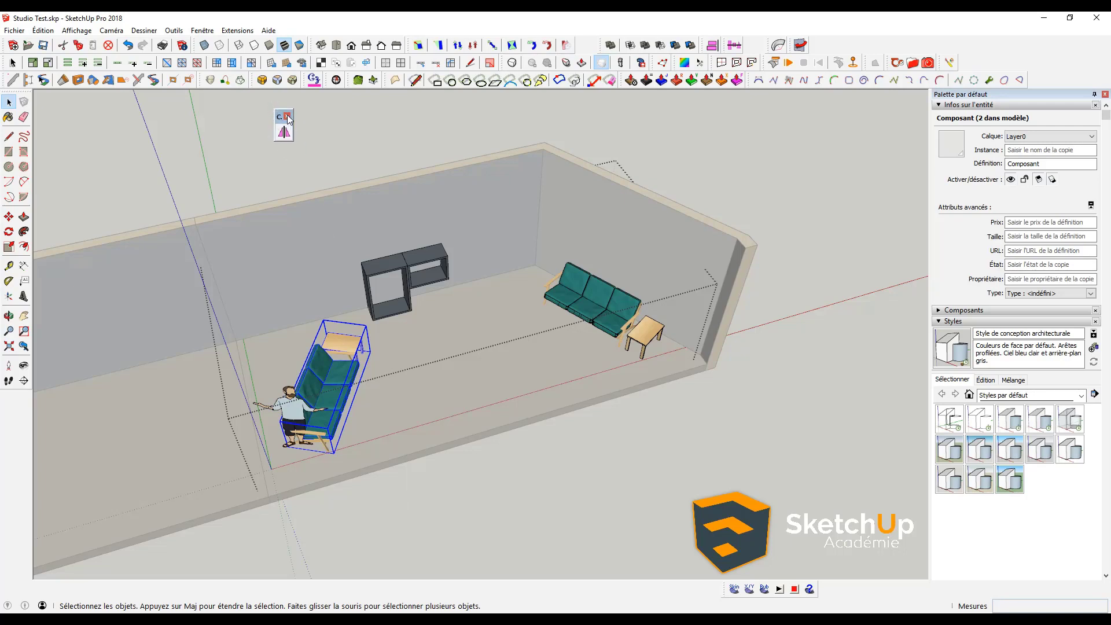